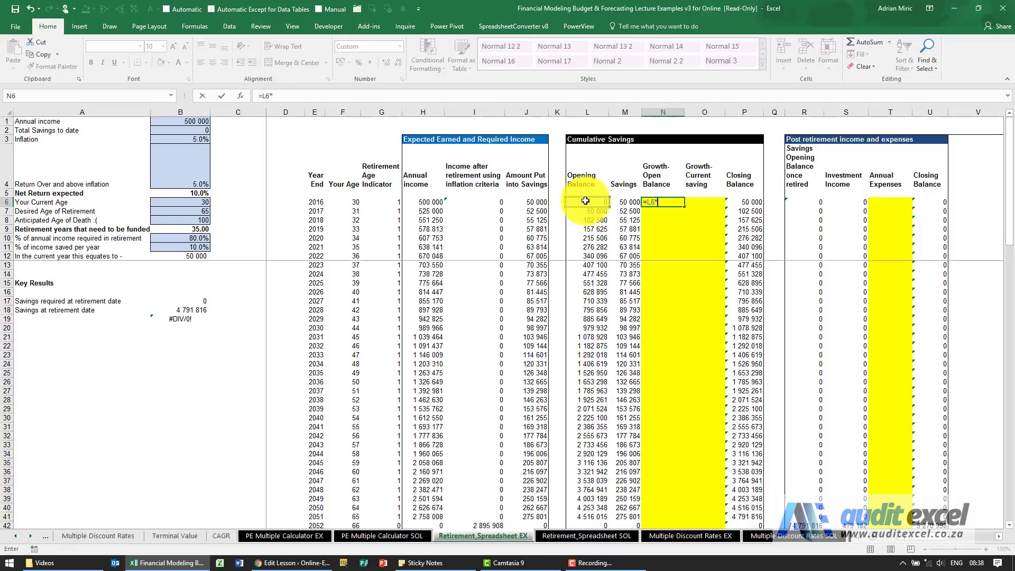
Step: Complete the opening-balance growth formula in N6 as =L6*$B$5, with an absolute reference to the net return expected
{"action": "left_click", "coordinate": [179, 192]}
{"action": "key", "text": "F4"}
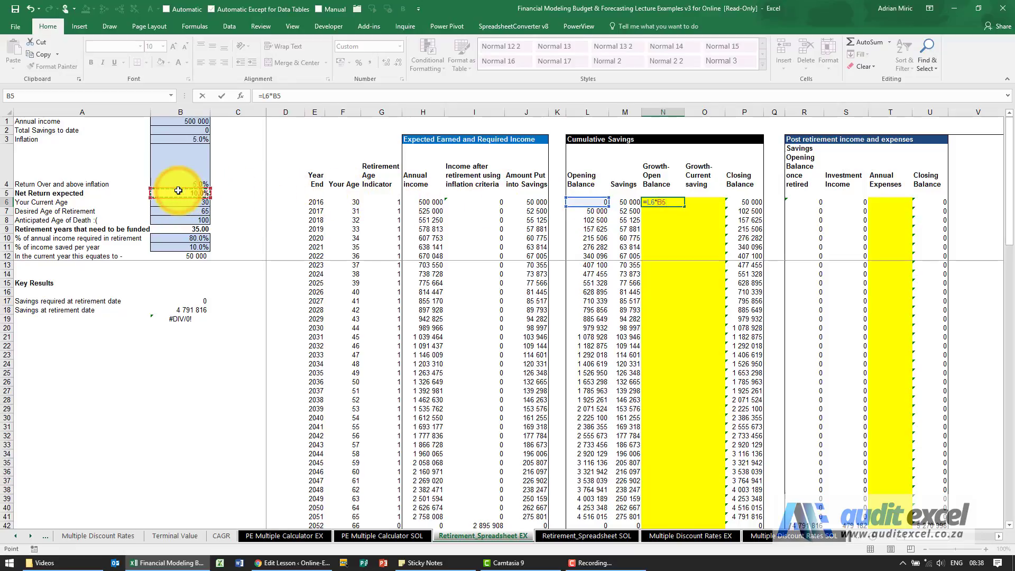
{"action": "key", "text": "ctrl+Return"}
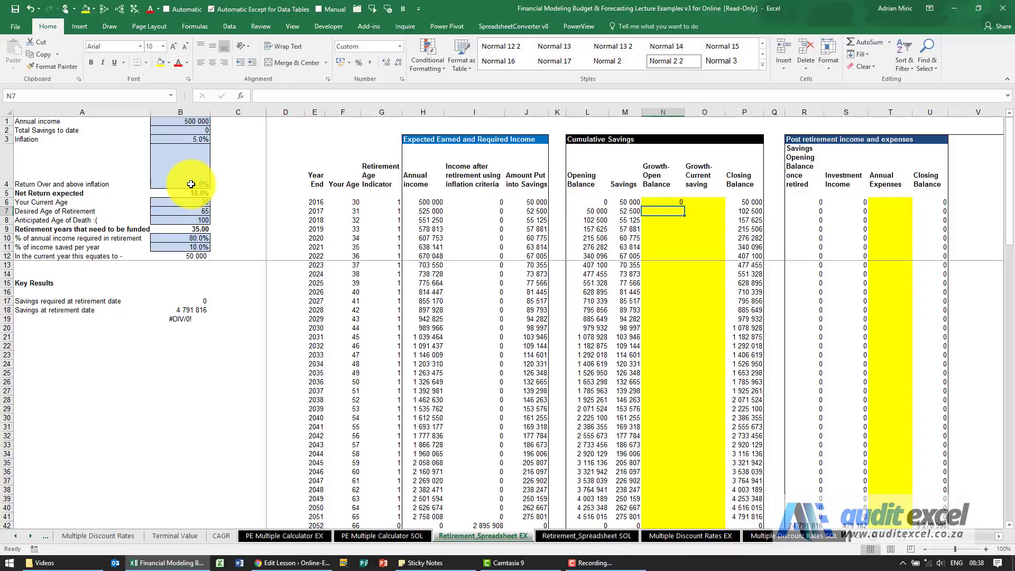
Step: Copy the N6 growth formula down the Growth-Open Balance column to row 103 and check the filled cells
{"action": "key", "text": "ctrl+c"}
{"action": "key", "text": "Left"}
{"action": "key", "text": "ctrl+Down"}
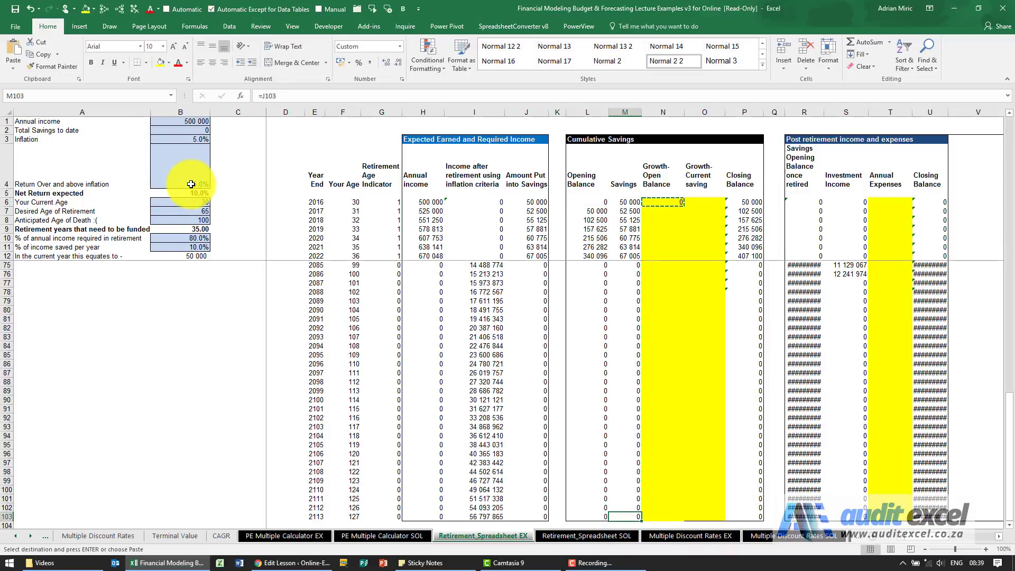
{"action": "key", "text": "Right"}
{"action": "key", "text": "ctrl+shift+Up"}
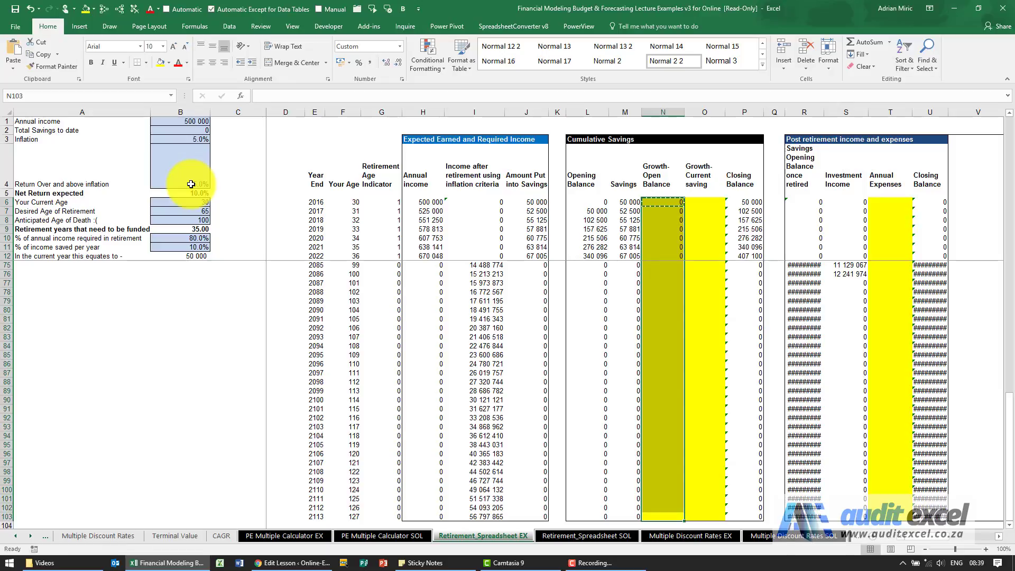
{"action": "key", "text": "ctrl+v"}
{"action": "key", "text": "Down"}
{"action": "key", "text": "Down"}
{"action": "key", "text": "Down"}
{"action": "key", "text": "Down"}
{"action": "key", "text": "Down"}
{"action": "key", "text": "Down"}
{"action": "key", "text": "Down"}
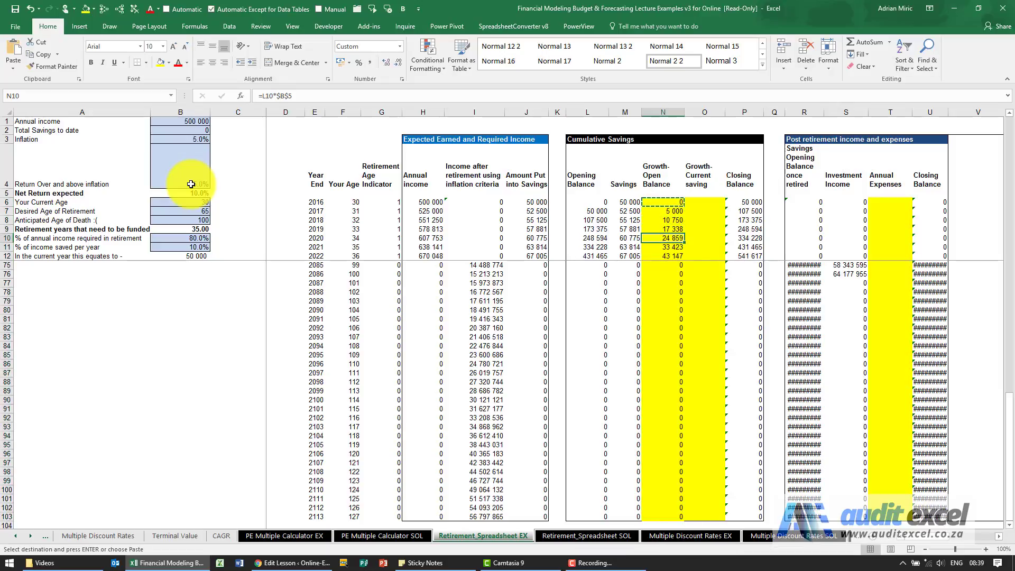
{"action": "key", "text": "ctrl+Up"}
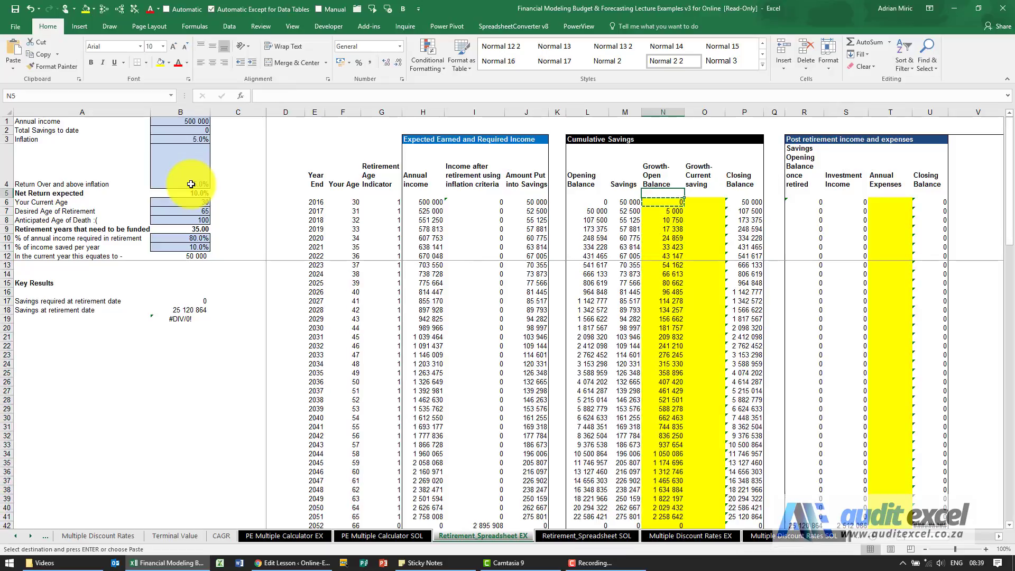
Step: Enter =M6*$B$5/2 in O6 to calculate half a year's growth on the current saving
{"action": "key", "text": "Right"}
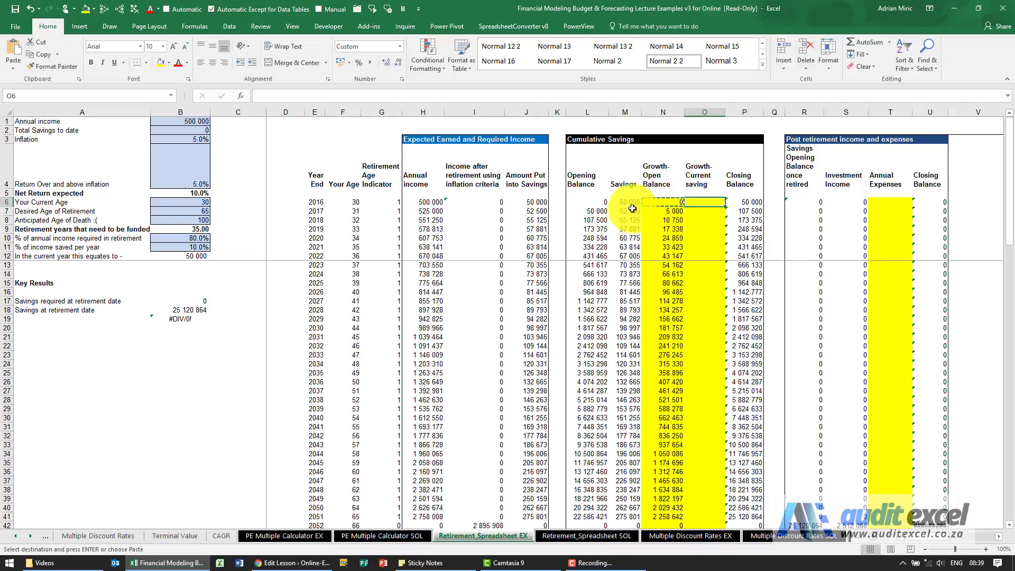
{"action": "left_click", "coordinate": [698, 202]}
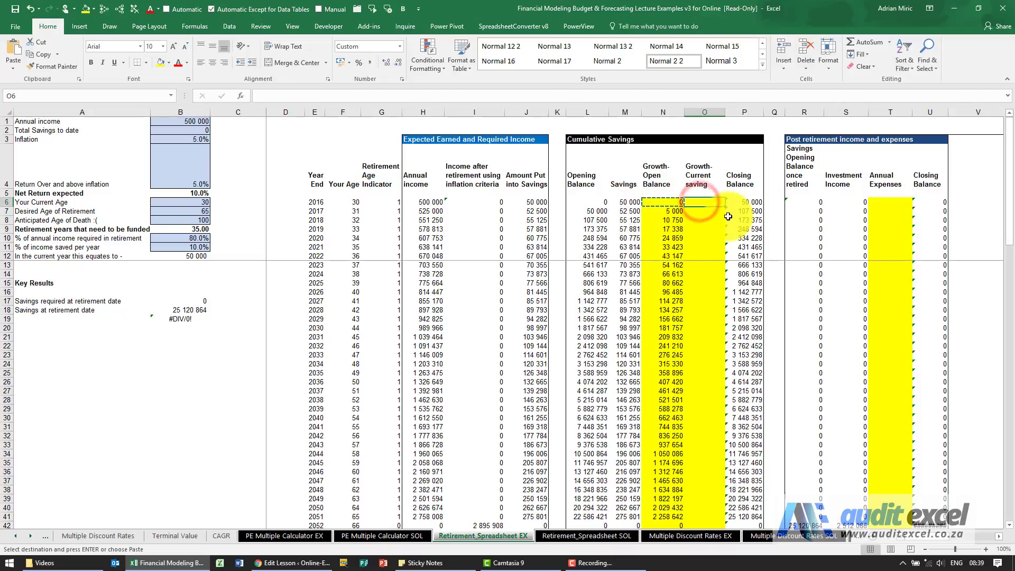
{"action": "type", "text": "="}
{"action": "key", "text": "Left"}
{"action": "key", "text": "Left"}
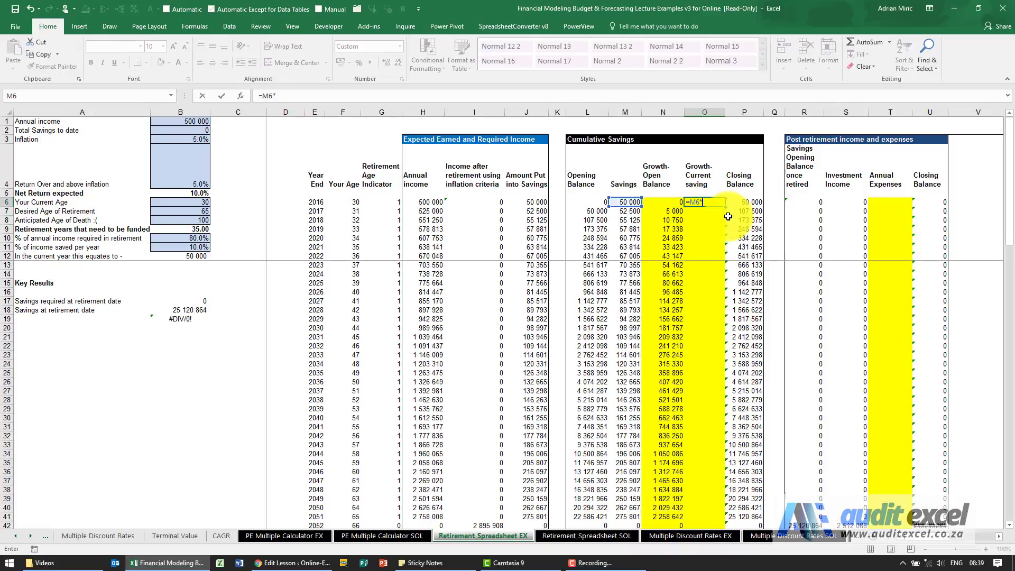
{"action": "type", "text": "*"}
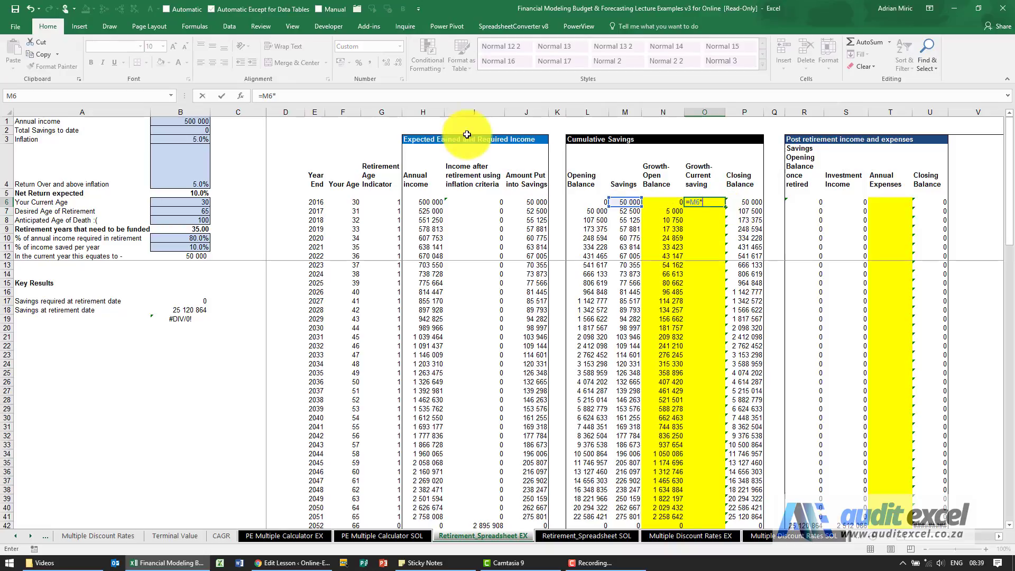
{"action": "left_click", "coordinate": [203, 191]}
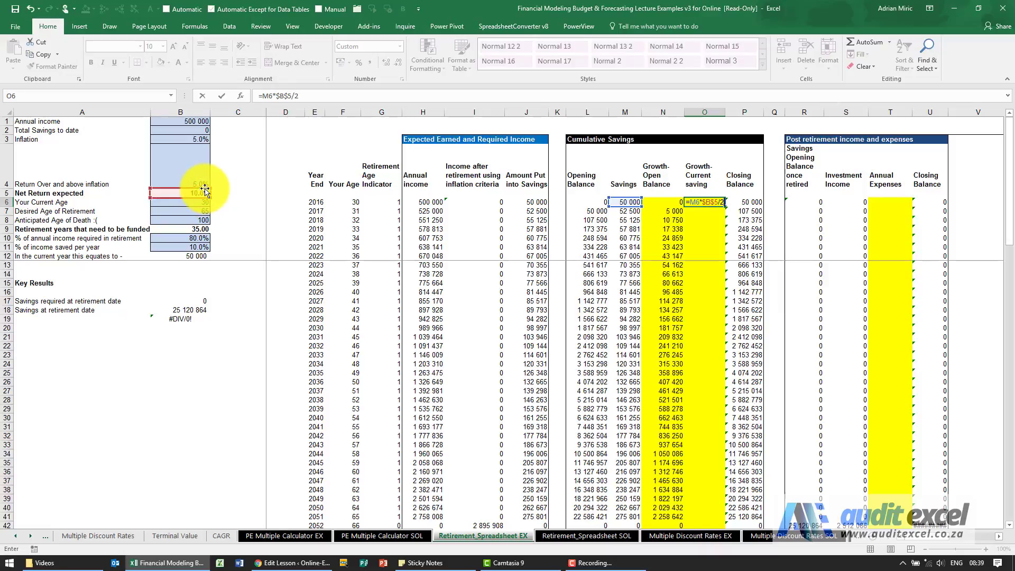
{"action": "key", "text": "ctrl+Return"}
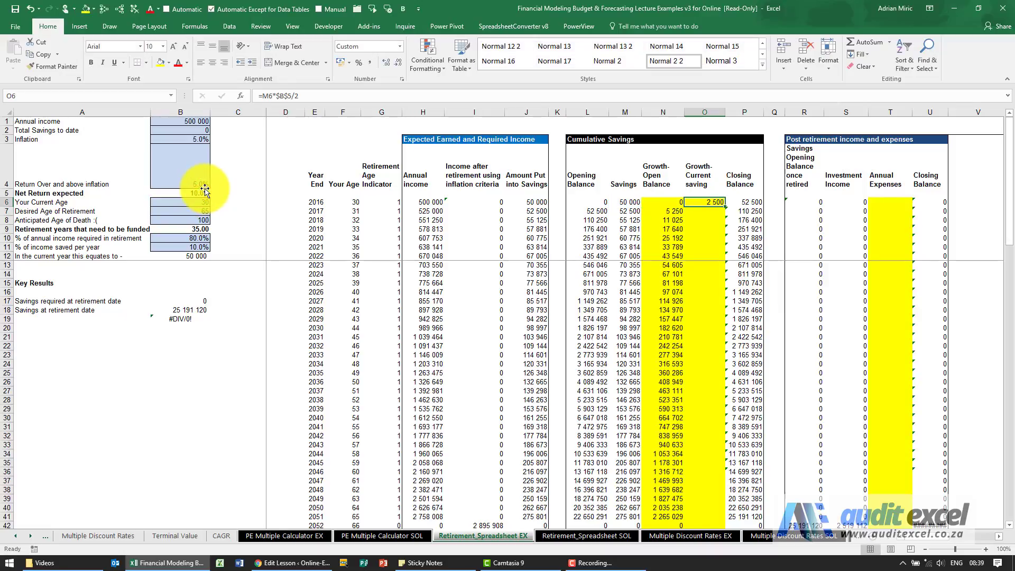
Step: Copy the O6 formula down the Growth-Current saving column to row 103 and check the filled cells
{"action": "key", "text": "ctrl+c"}
{"action": "key", "text": "shift+Left"}
{"action": "key", "text": "ctrl+shift+Down"}
{"action": "key", "text": "shift+Right"}
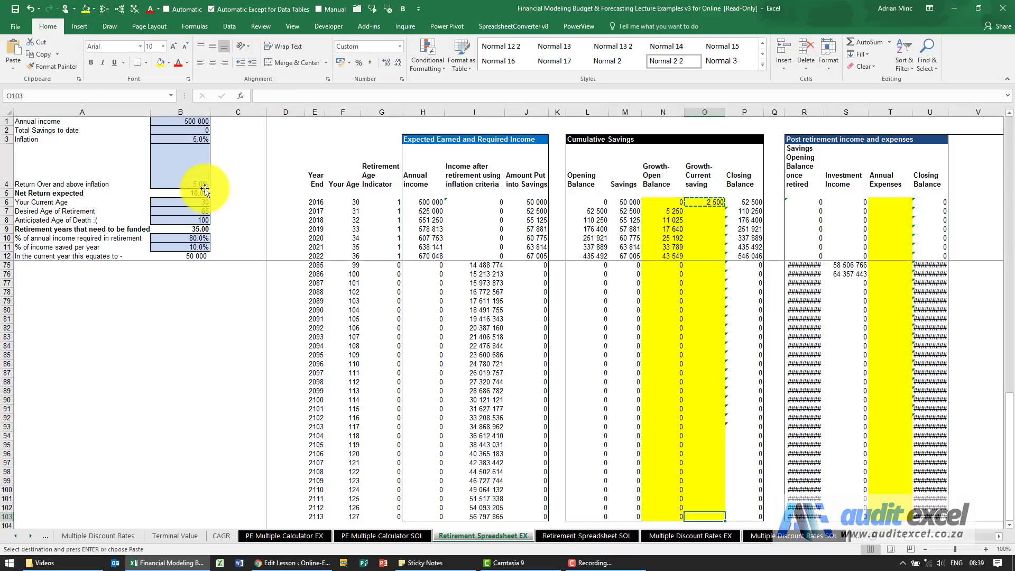
{"action": "key", "text": "ctrl+v"}
{"action": "key", "text": "Down"}
{"action": "key", "text": "Down"}
{"action": "key", "text": "Down"}
{"action": "key", "text": "Down"}
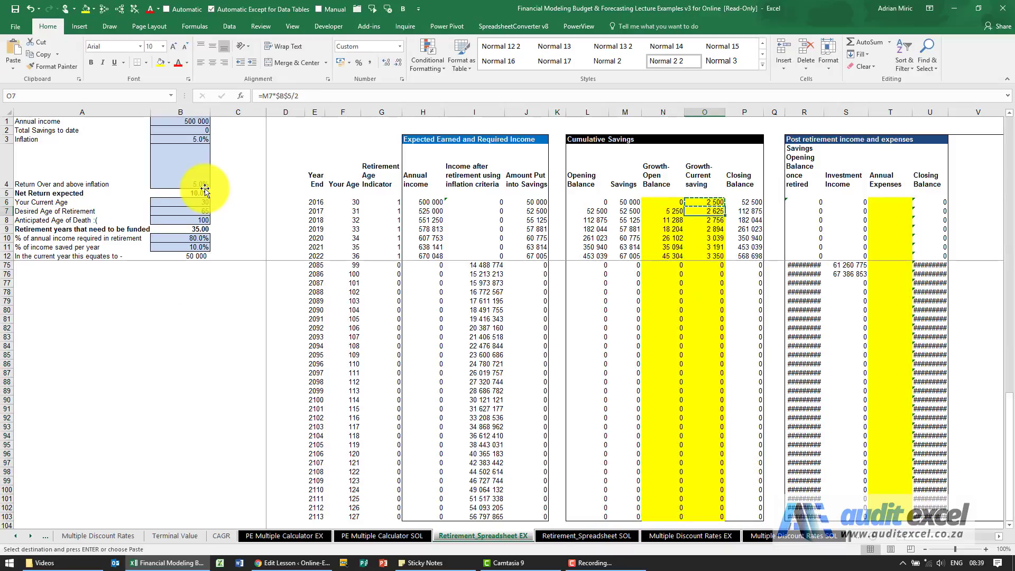
{"action": "key", "text": "Down"}
{"action": "key", "text": "Down"}
{"action": "key", "text": "Down"}
Step: Trace the precedents of the first closing balance formula in P6
{"action": "key", "text": "Up"}
{"action": "key", "text": "Up"}
{"action": "key", "text": "Up"}
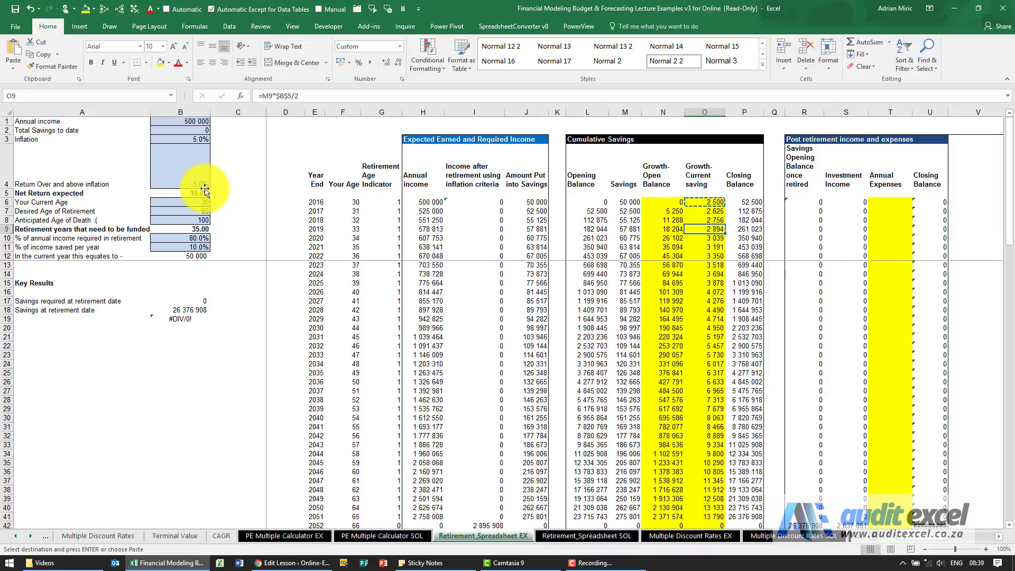
{"action": "key", "text": "Right"}
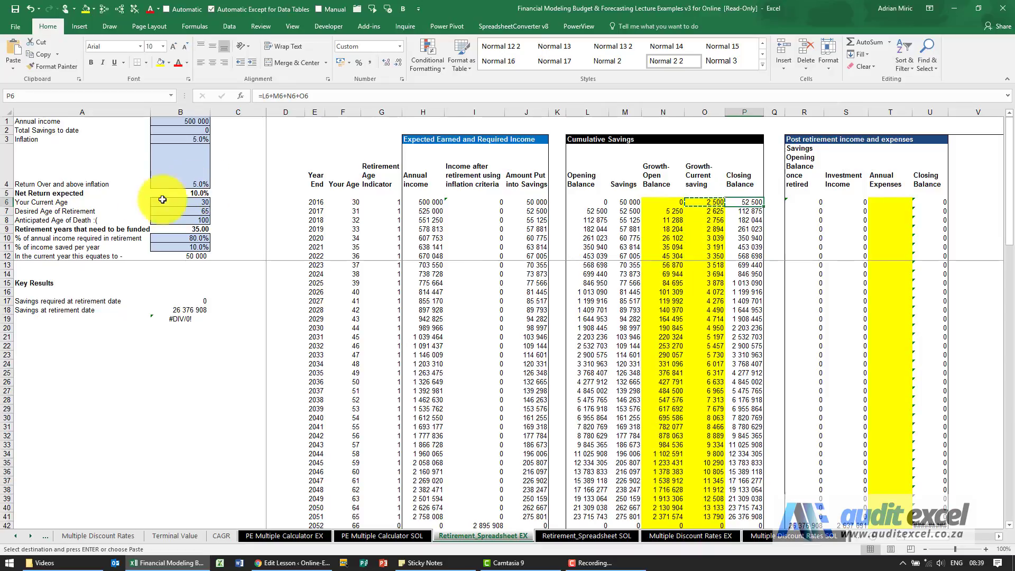
{"action": "left_click", "coordinate": [104, 11]}
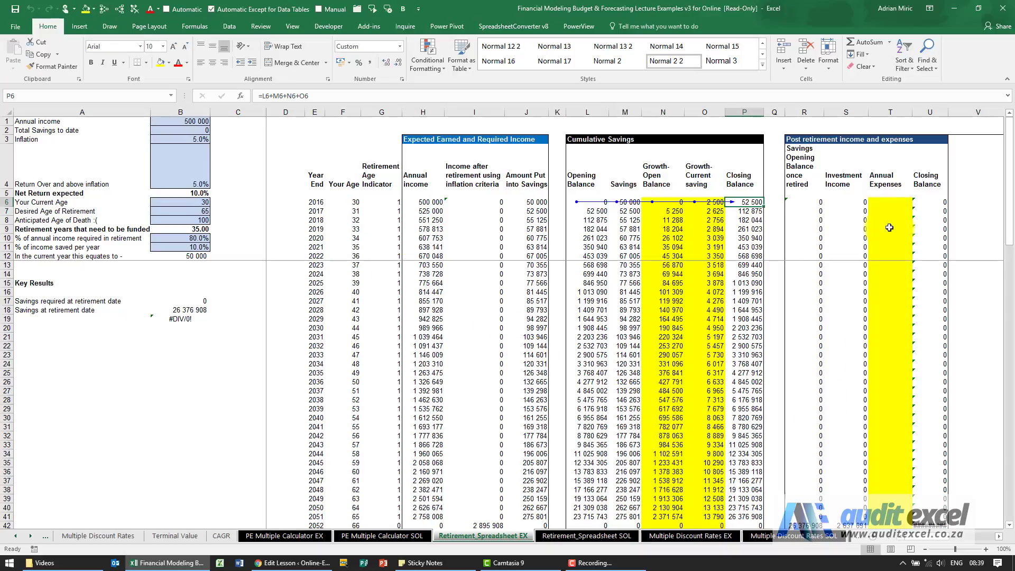
Step: Enter =IF(I42>0,I42*$B$10,0) in T42 as the annual expenses for the first retirement year
{"action": "left_click", "coordinate": [888, 204]}
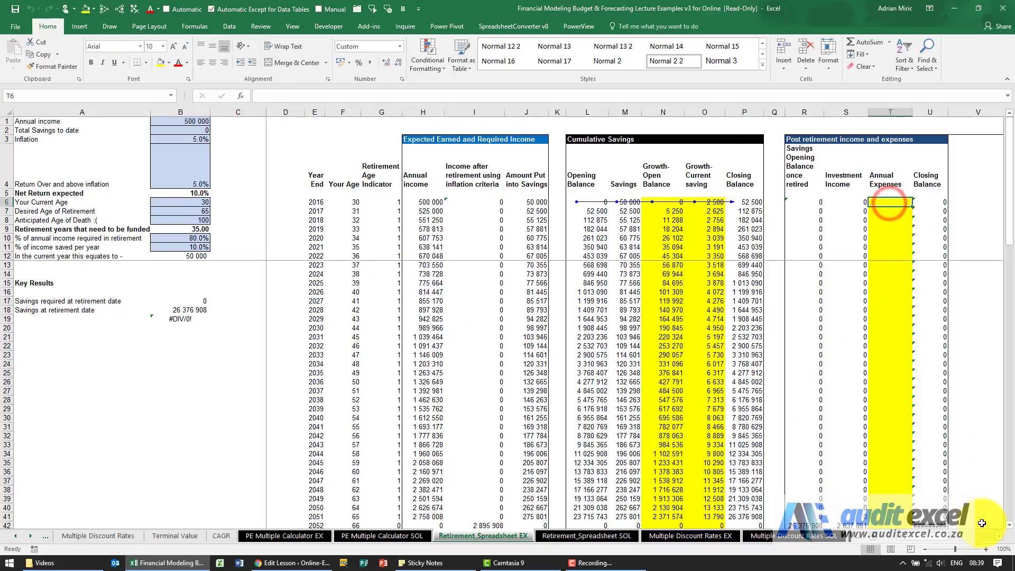
{"action": "left_click", "coordinate": [997, 536]}
{"action": "left_click", "coordinate": [997, 537]}
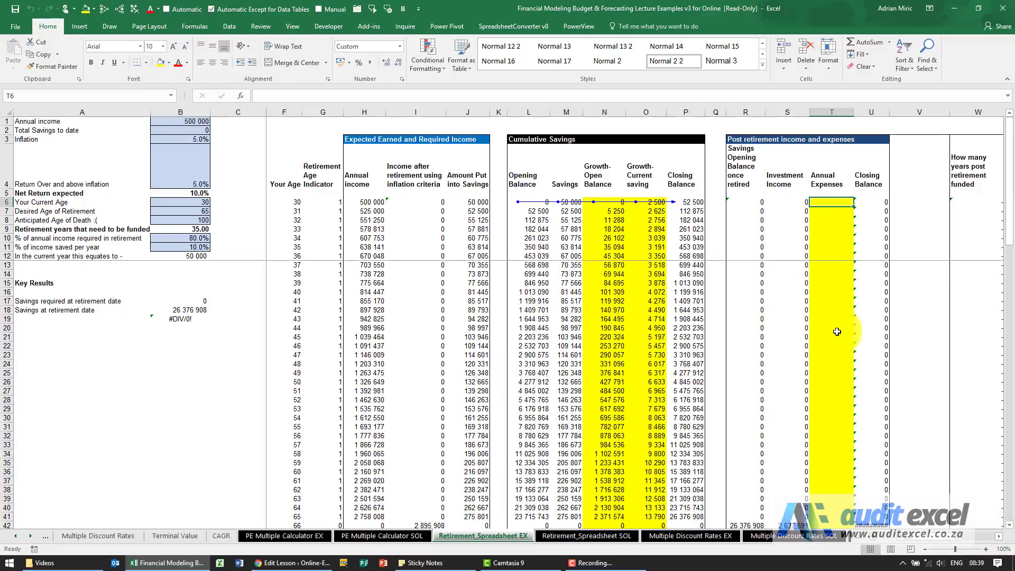
{"action": "scroll", "coordinate": [835, 332], "scroll_direction": "down", "scroll_amount": 1}
{"action": "scroll", "coordinate": [840, 401], "scroll_direction": "down", "scroll_amount": 1}
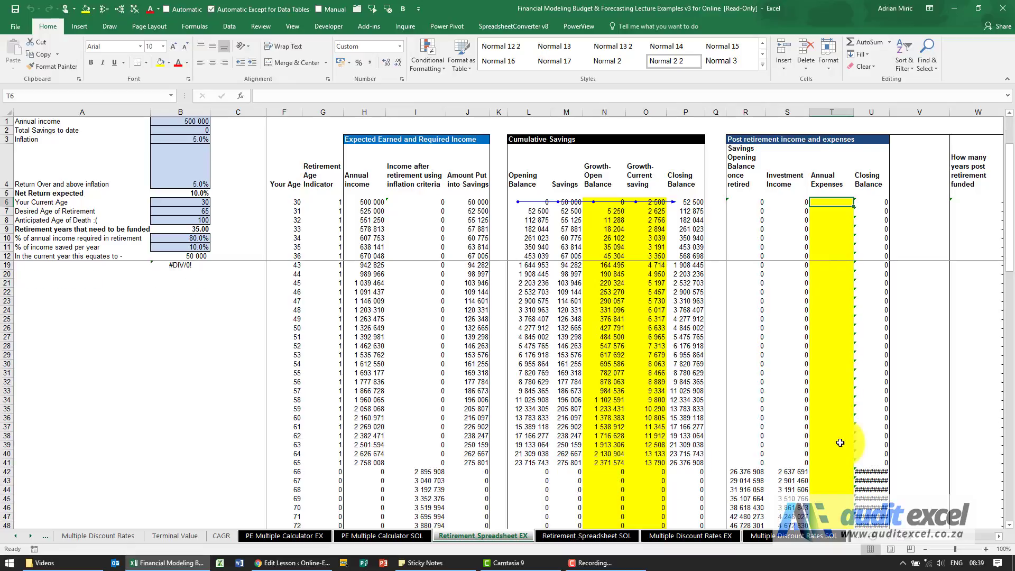
{"action": "left_click", "coordinate": [829, 473]}
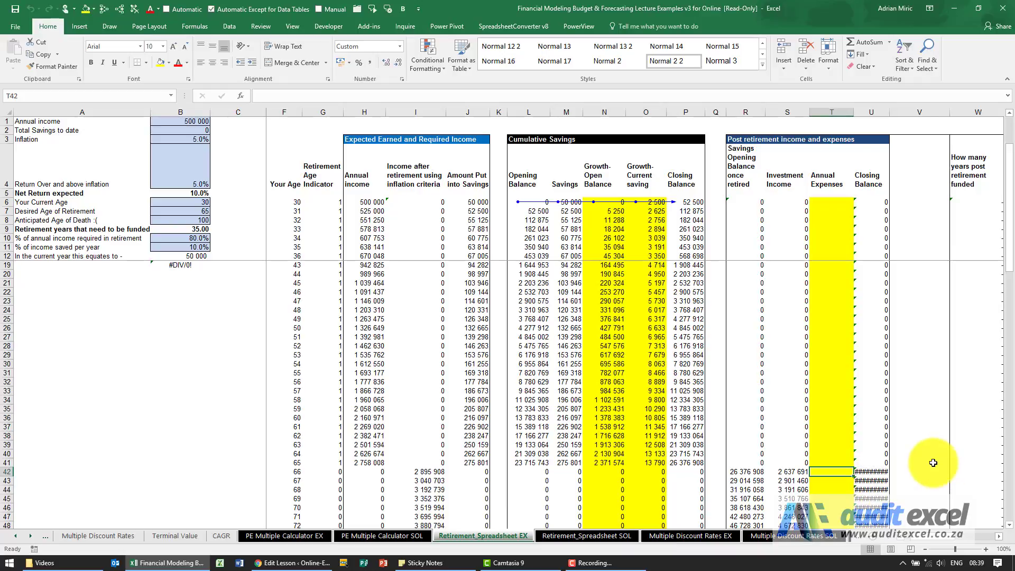
{"action": "scroll", "coordinate": [925, 464], "scroll_direction": "down", "scroll_amount": 1}
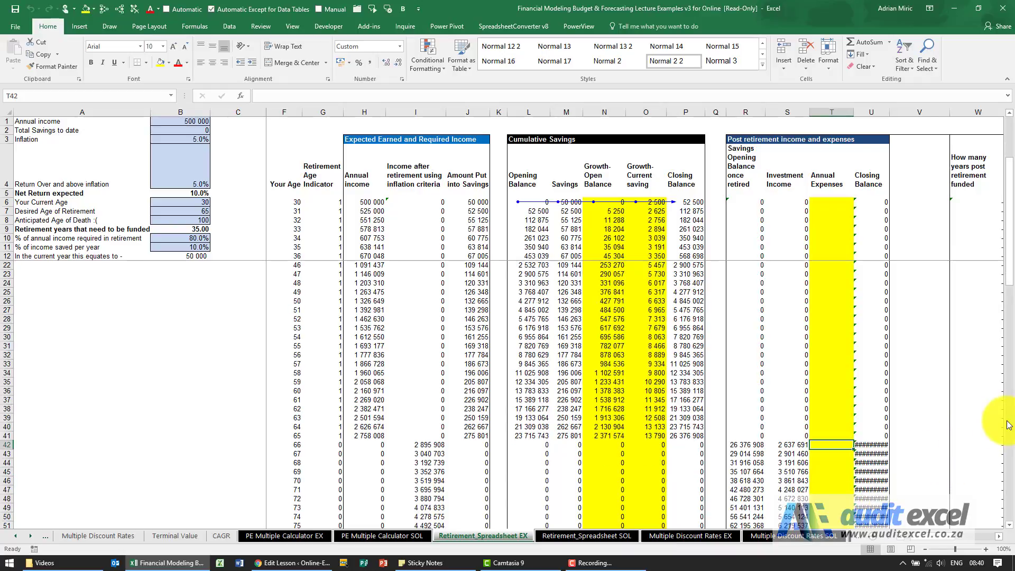
{"action": "type", "text": "=if"}
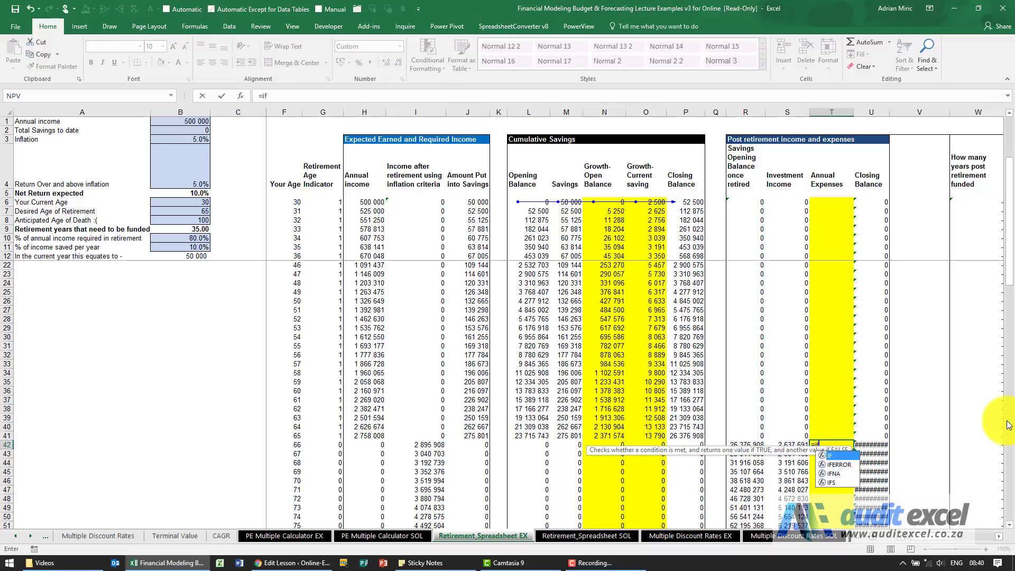
{"action": "type", "text": "("}
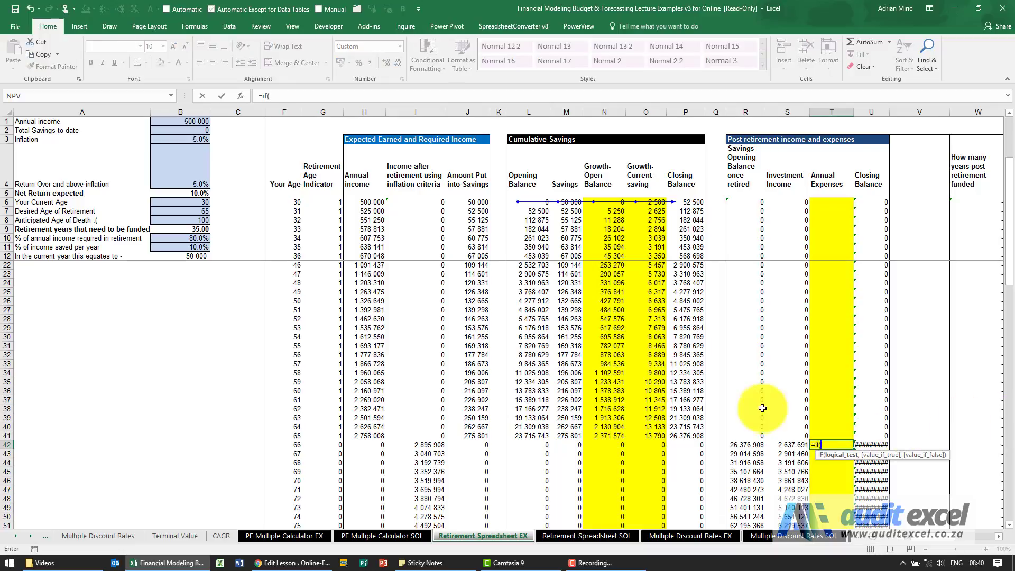
{"action": "left_click", "coordinate": [422, 445]}
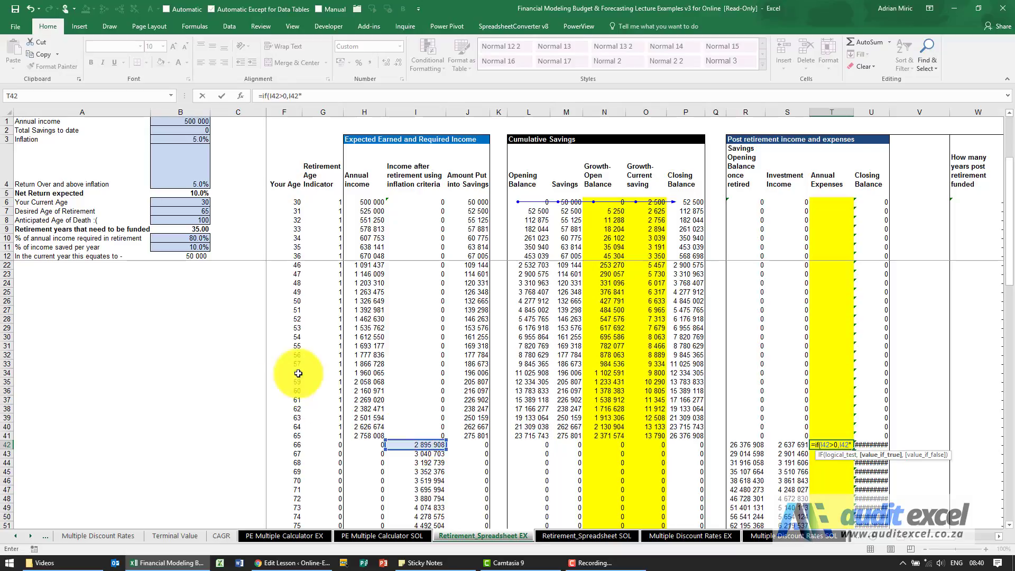
{"action": "left_click", "coordinate": [178, 235]}
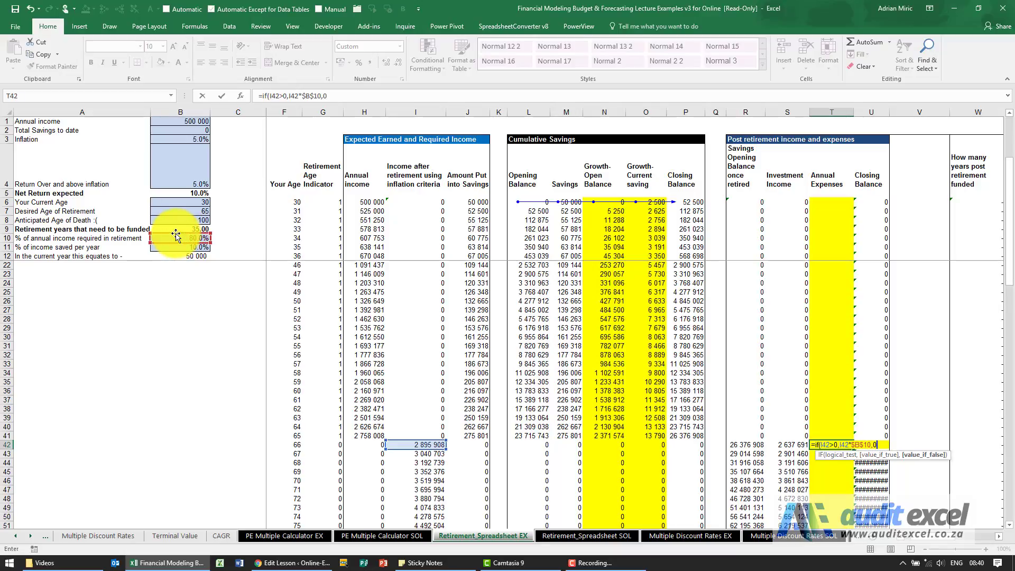
{"action": "key", "text": "Return"}
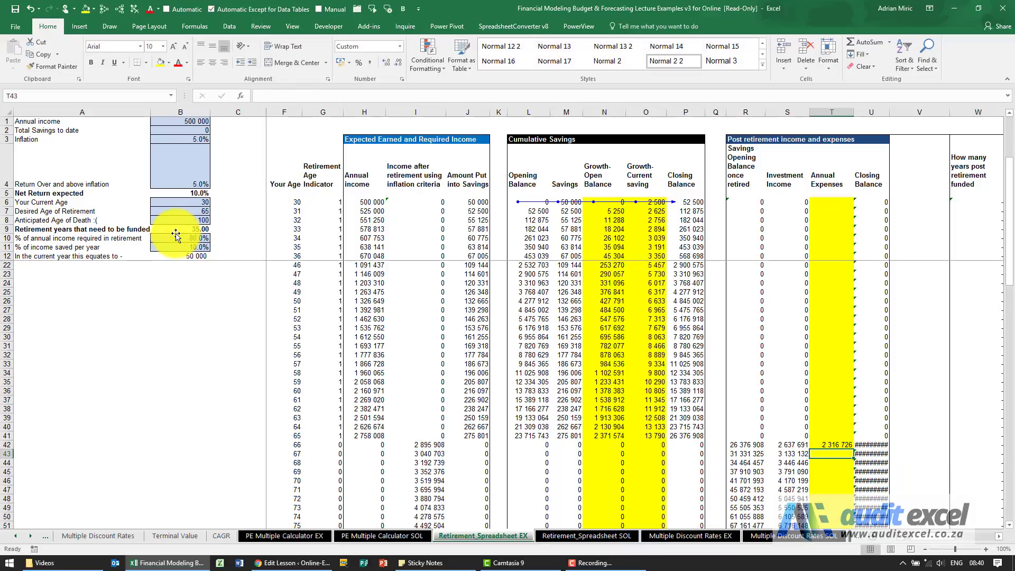
Step: Negate the annual expenses formula in T42 so it reads =-IF(I42>0,I42*$B$10,0)
{"action": "key", "text": "Up"}
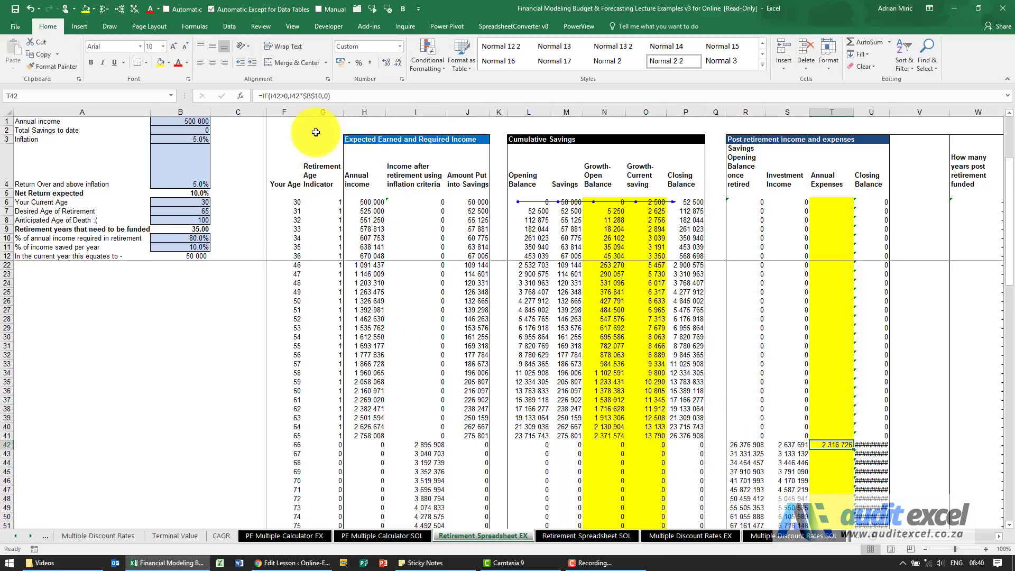
{"action": "left_click", "coordinate": [264, 98]}
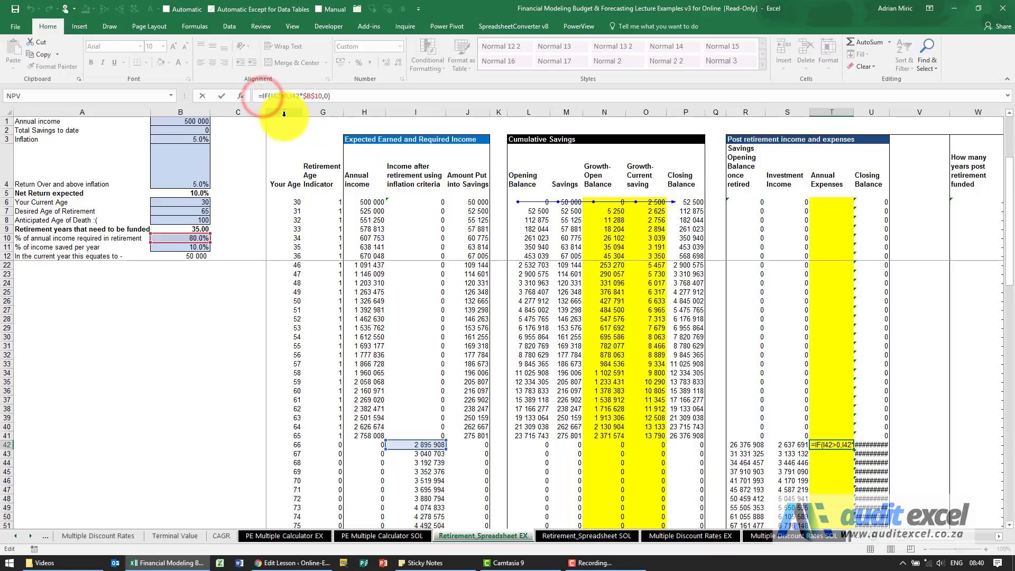
{"action": "type", "text": "-"}
{"action": "key", "text": "ctrl+Return"}
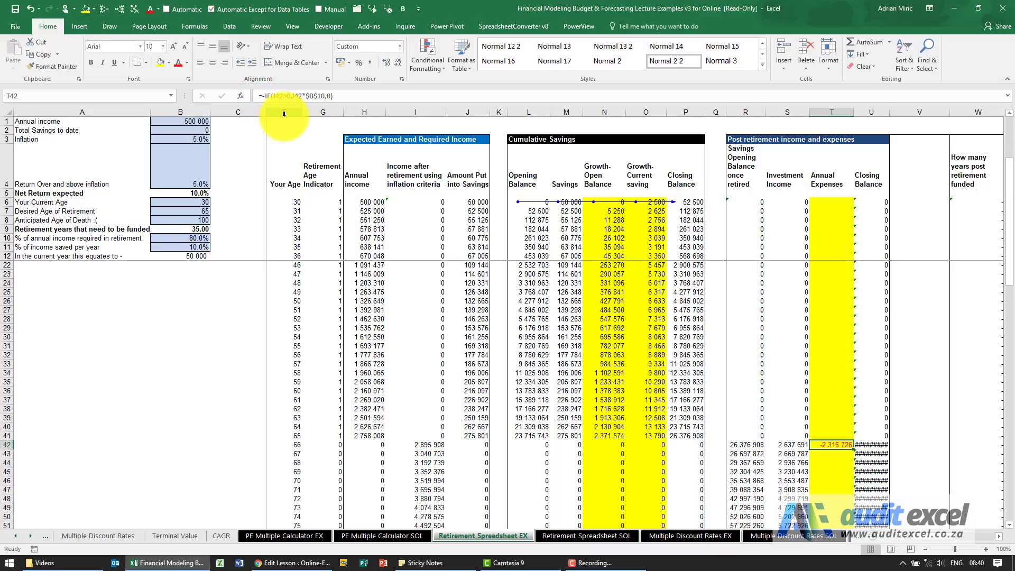
Step: Copy the T42 annual expenses formula into the neighbouring cells T41 and T43
{"action": "key", "text": "ctrl+c"}
{"action": "key", "text": "Up"}
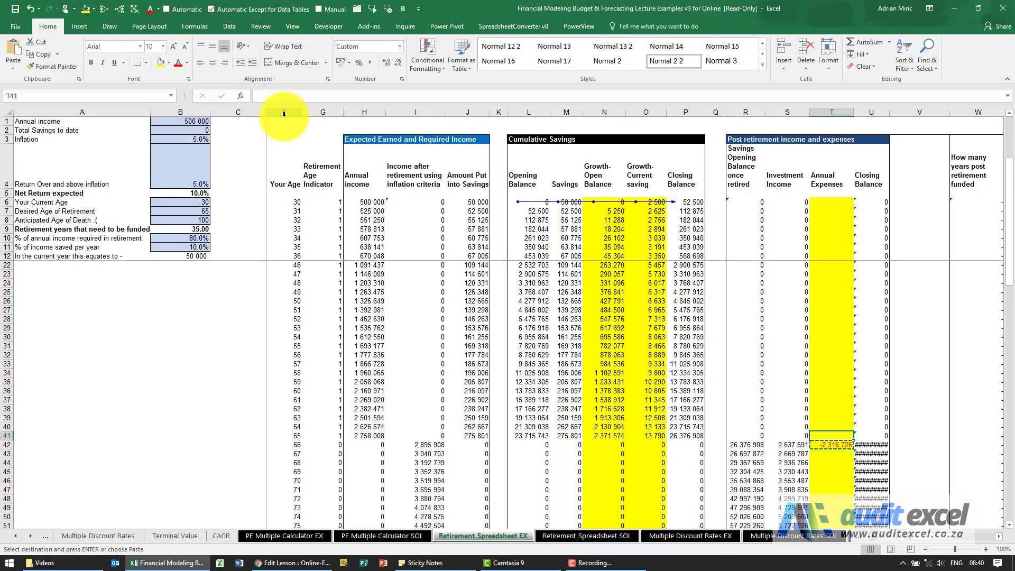
{"action": "key", "text": "Down"}
{"action": "key", "text": "Down"}
{"action": "key", "text": "ctrl+v"}
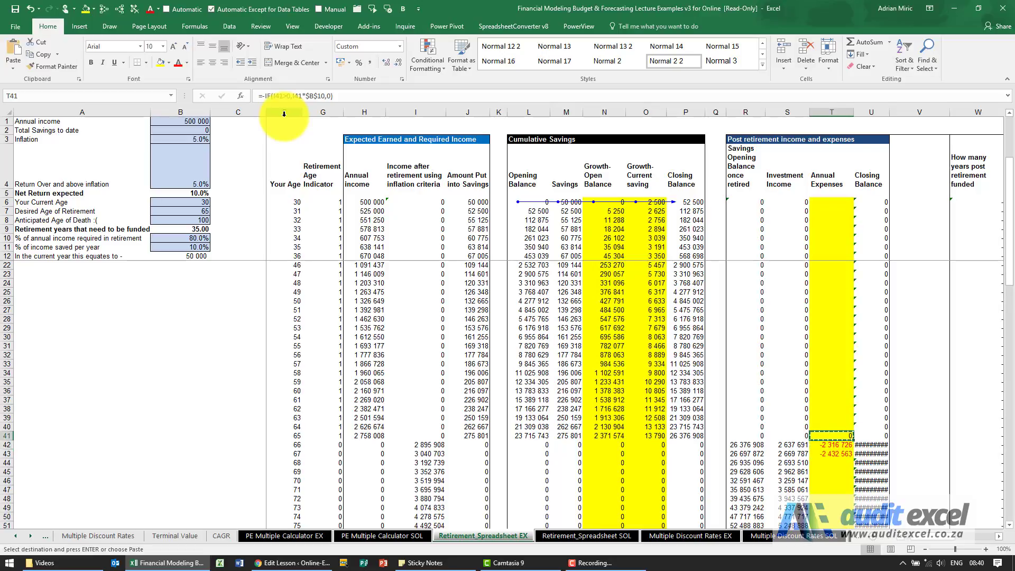
Step: Paste the annual expenses formula over the whole Annual Expenses column, T6 to T103
{"action": "key", "text": "Down"}
{"action": "key", "text": "ctrl+shift+Down"}
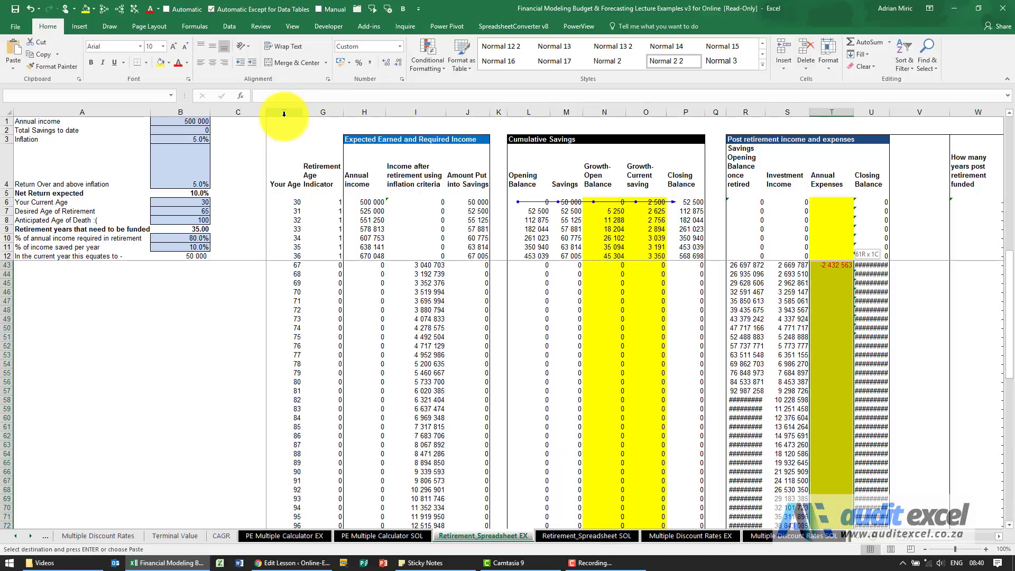
{"action": "key", "text": "ctrl+shift+Up"}
{"action": "key", "text": "ctrl+shift+Up"}
{"action": "key", "text": "shift+Down"}
{"action": "key", "text": "shift+Down"}
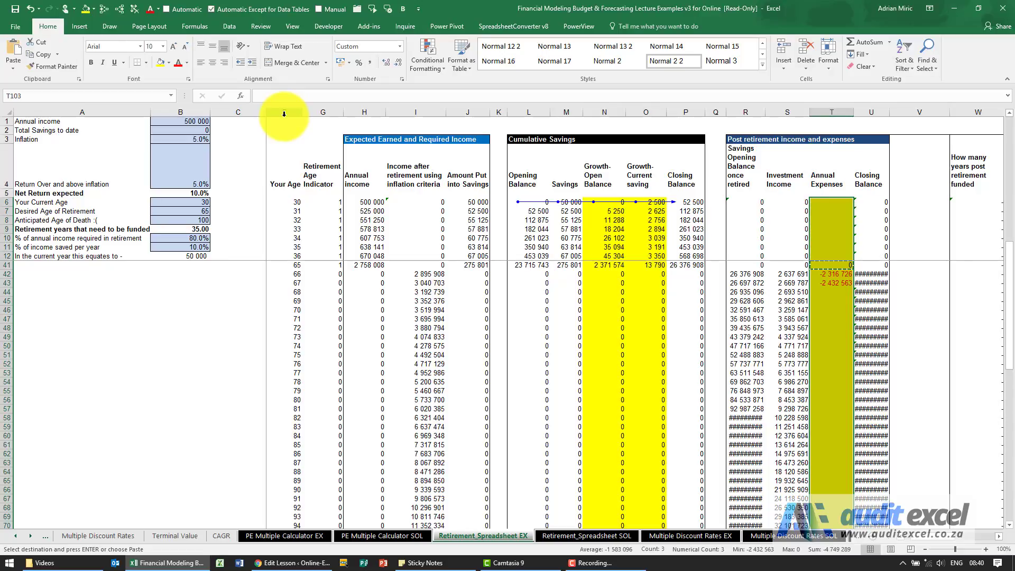
{"action": "key", "text": "ctrl+v"}
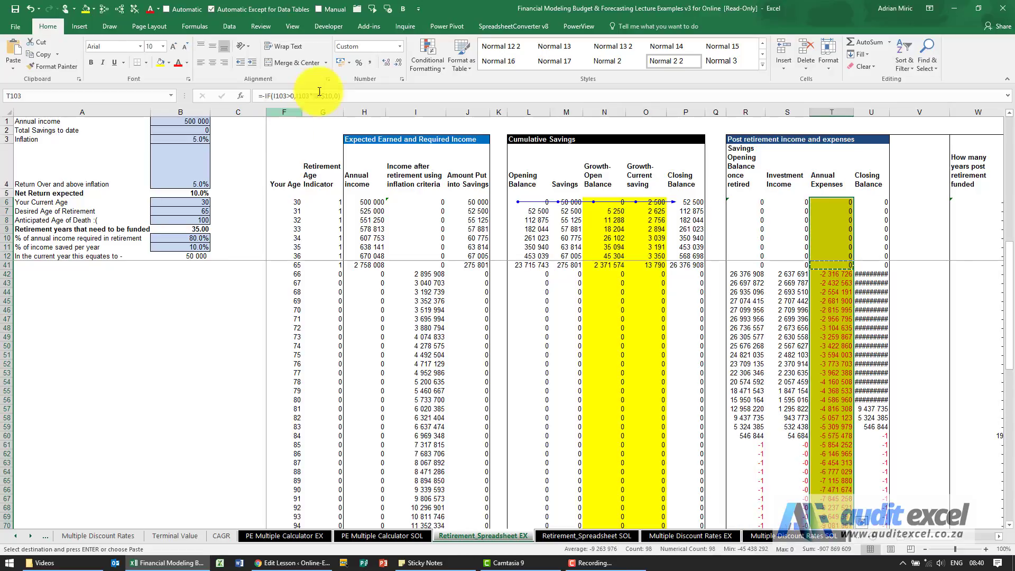
Step: Review the filled Annual Expenses column and check row 42's opening balance, investment income and annual expenses formulas
{"action": "scroll", "coordinate": [766, 275], "scroll_direction": "up", "scroll_amount": 9}
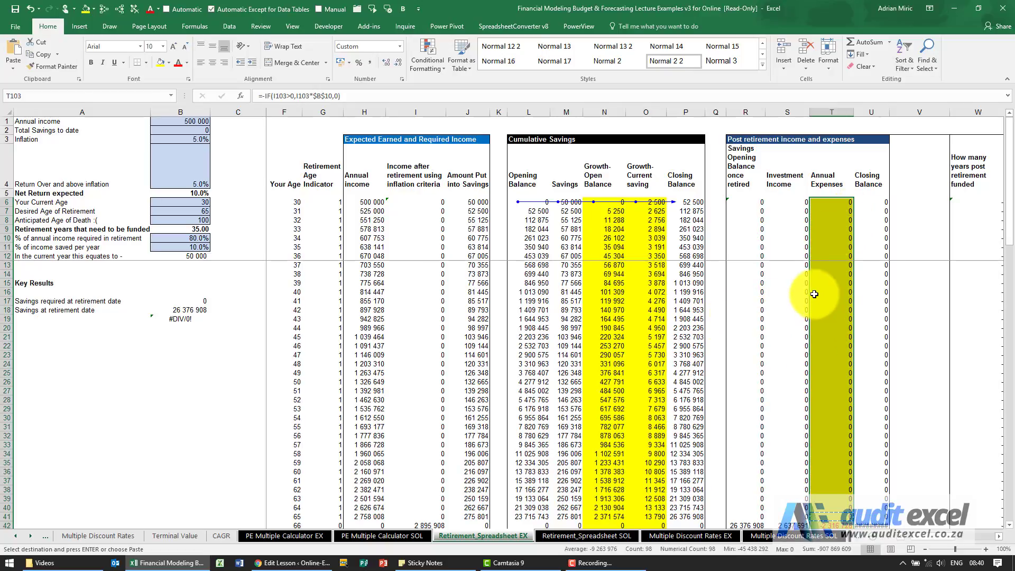
{"action": "scroll", "coordinate": [816, 317], "scroll_direction": "down", "scroll_amount": 5}
{"action": "scroll", "coordinate": [822, 290], "scroll_direction": "down", "scroll_amount": 1}
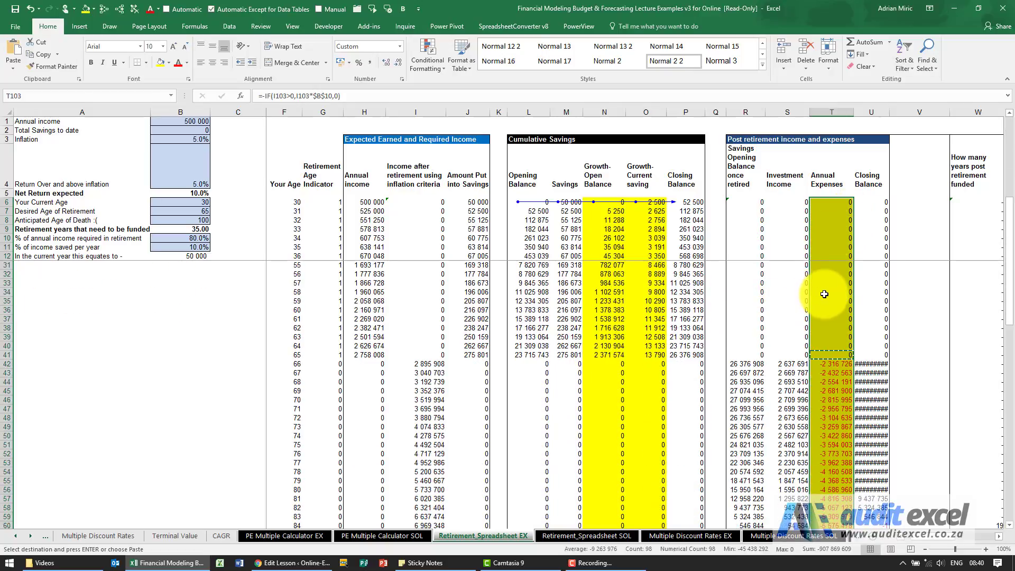
{"action": "left_click", "coordinate": [827, 364]}
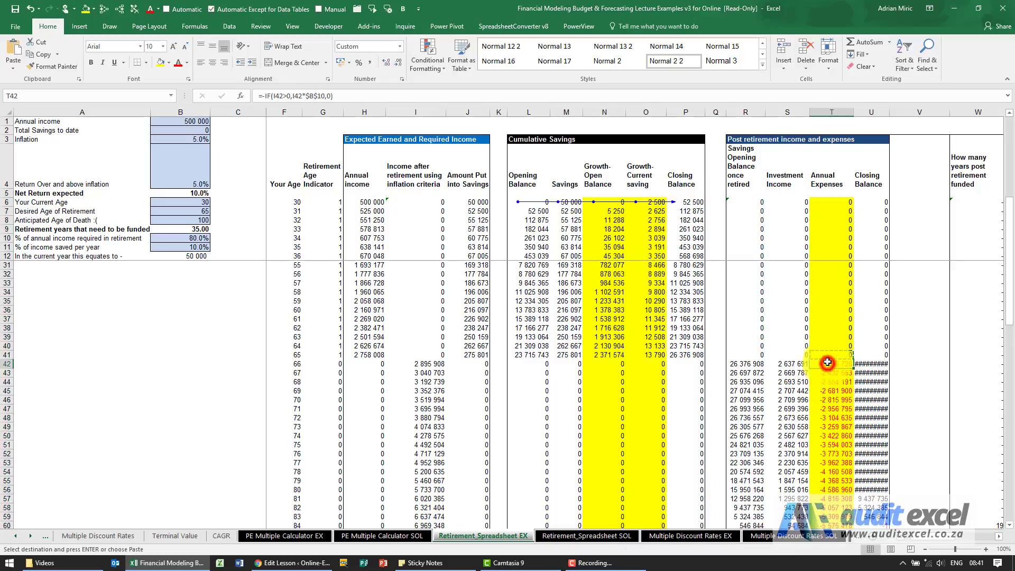
{"action": "left_click", "coordinate": [736, 363]}
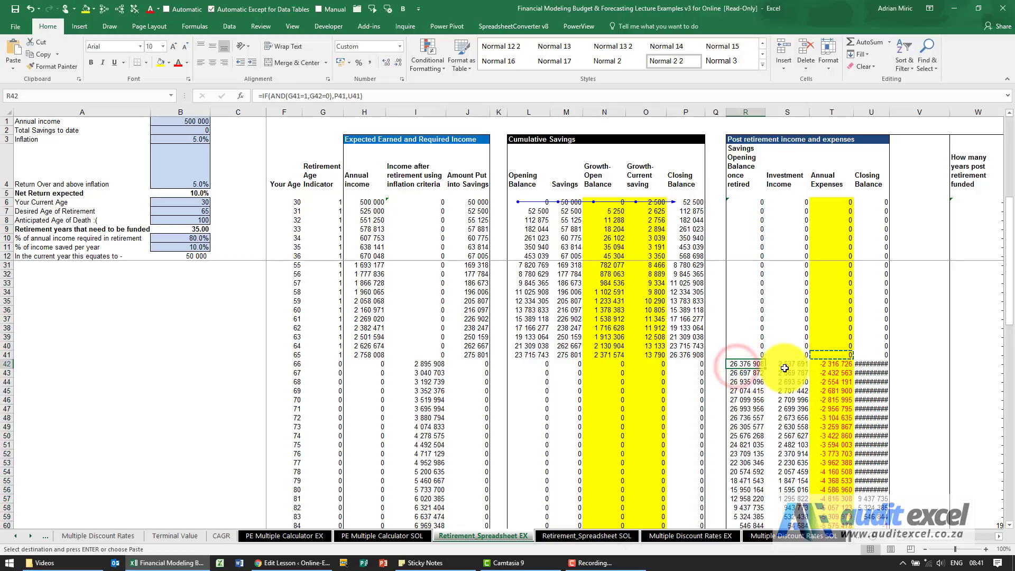
{"action": "left_click", "coordinate": [783, 364]}
{"action": "left_click", "coordinate": [833, 362]}
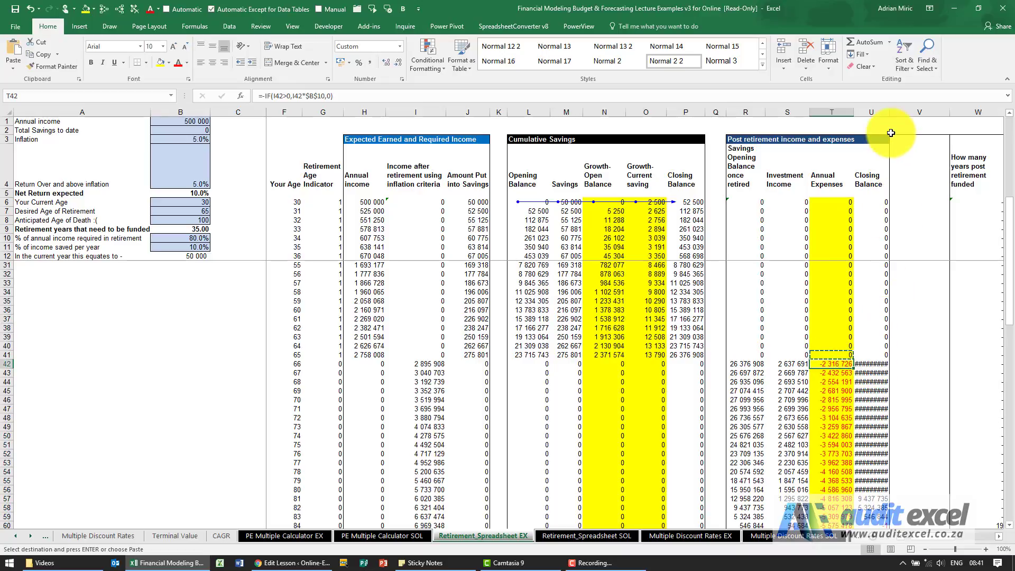
Step: Widen the post-retirement Closing Balance column U enough to display its full values
{"action": "left_click_drag", "start_coordinate": [888, 115], "coordinate": [897, 115]}
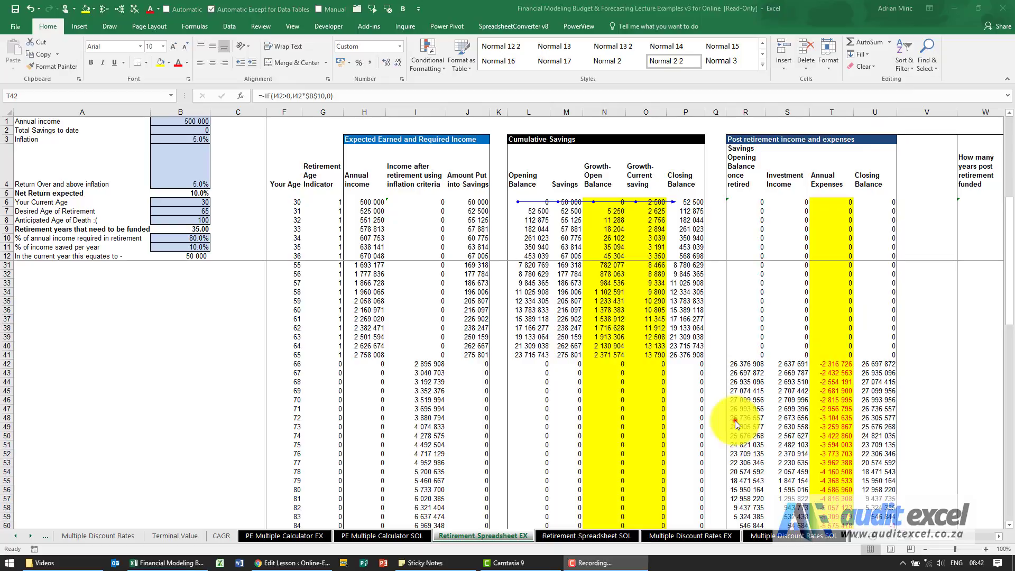
{"action": "left_click", "coordinate": [736, 421]}
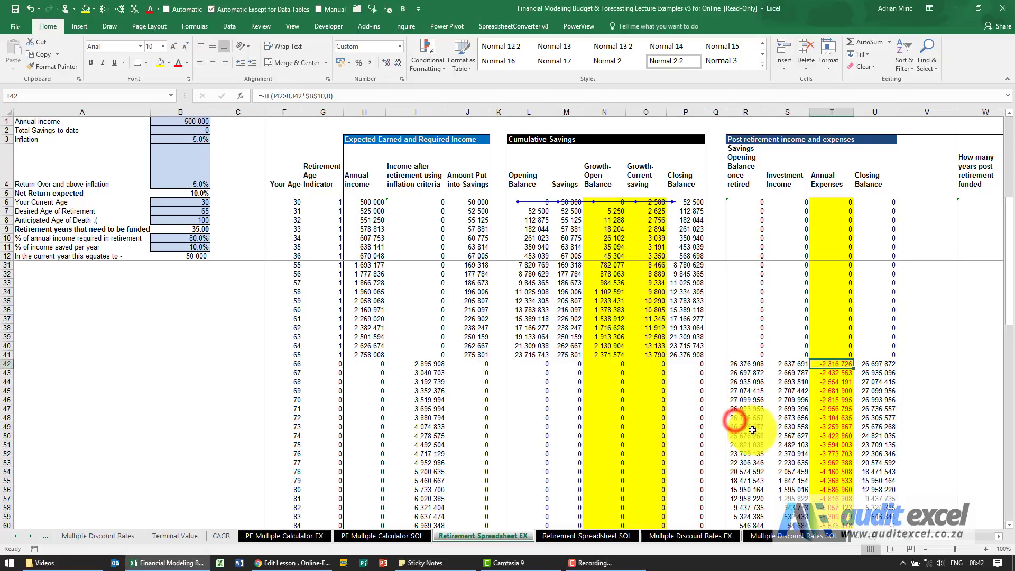
Step: Examine the late-retirement closing balances and the funding section in columns W to AC, including the empty Savings required at retirement column
{"action": "left_click", "coordinate": [1001, 536]}
{"action": "left_click", "coordinate": [1001, 536]}
{"action": "left_click", "coordinate": [1001, 537]}
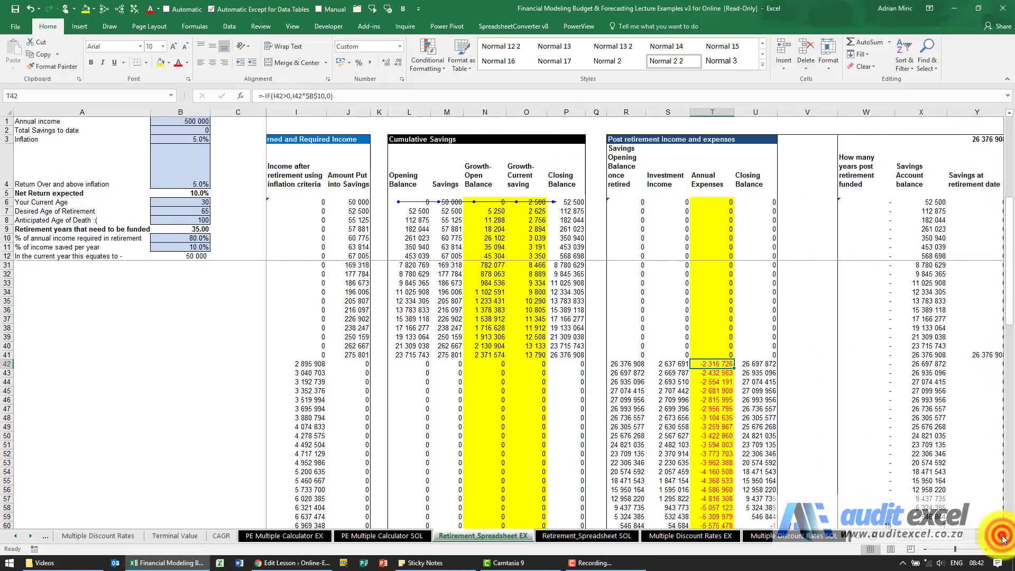
{"action": "left_click", "coordinate": [1000, 536]}
{"action": "scroll", "coordinate": [751, 412], "scroll_direction": "down", "scroll_amount": 1}
{"action": "scroll", "coordinate": [750, 413], "scroll_direction": "down", "scroll_amount": 1}
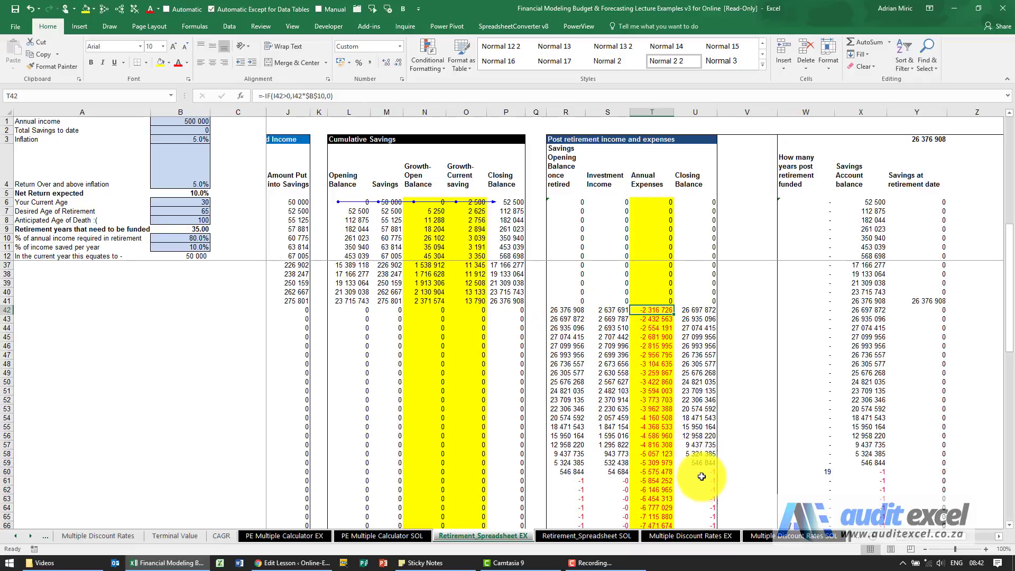
{"action": "left_click", "coordinate": [999, 536]}
{"action": "left_click_drag", "start_coordinate": [998, 537], "coordinate": [1000, 540]}
{"action": "scroll", "coordinate": [790, 393], "scroll_direction": "up", "scroll_amount": 3}
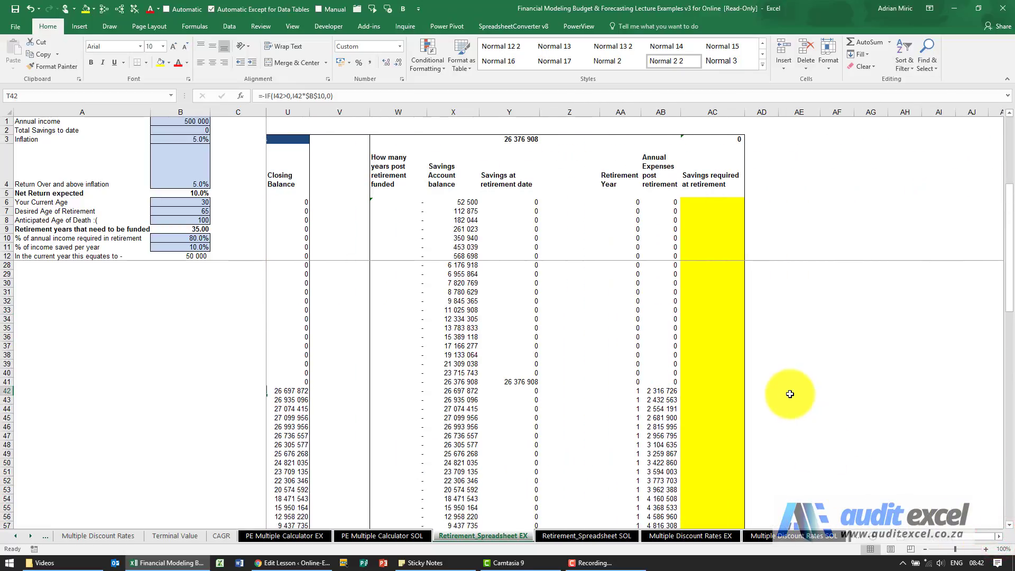
{"action": "scroll", "coordinate": [783, 389], "scroll_direction": "up", "scroll_amount": 5}
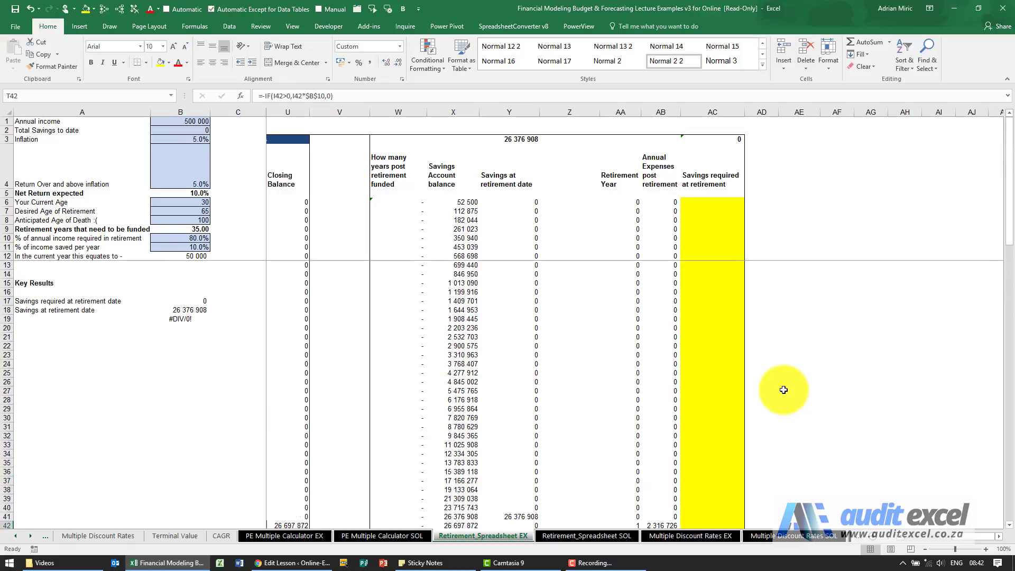
{"action": "scroll", "coordinate": [781, 382], "scroll_direction": "down", "scroll_amount": 4}
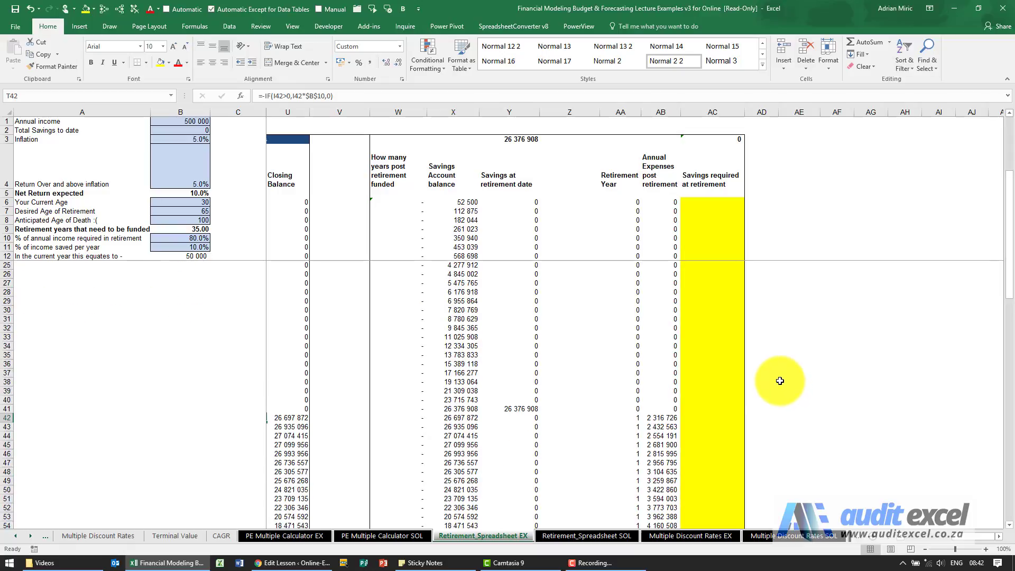
Step: Trace the precedents of the Retirement Year formula in AA40 and inspect the flags from AA42 down the column
{"action": "left_click", "coordinate": [628, 399]}
{"action": "left_click", "coordinate": [108, 11]}
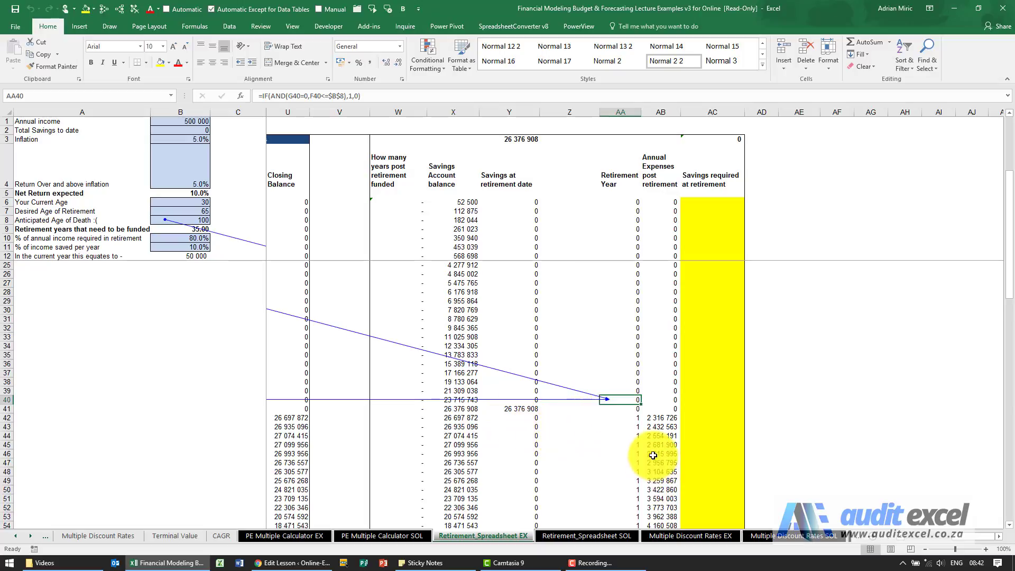
{"action": "scroll", "coordinate": [653, 428], "scroll_direction": "down", "scroll_amount": 2}
{"action": "left_click", "coordinate": [626, 364]}
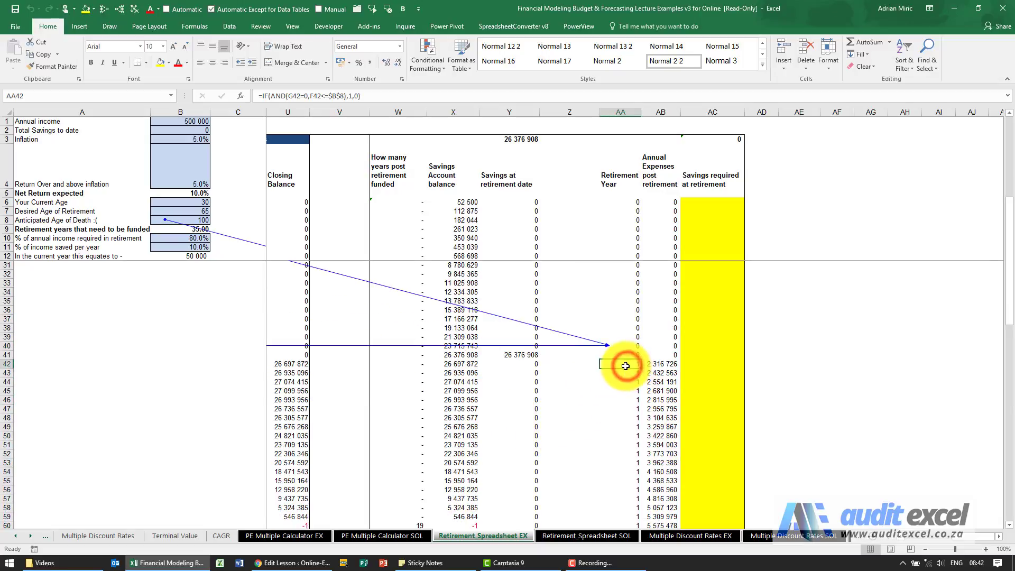
{"action": "scroll", "coordinate": [626, 370], "scroll_direction": "down", "scroll_amount": 8}
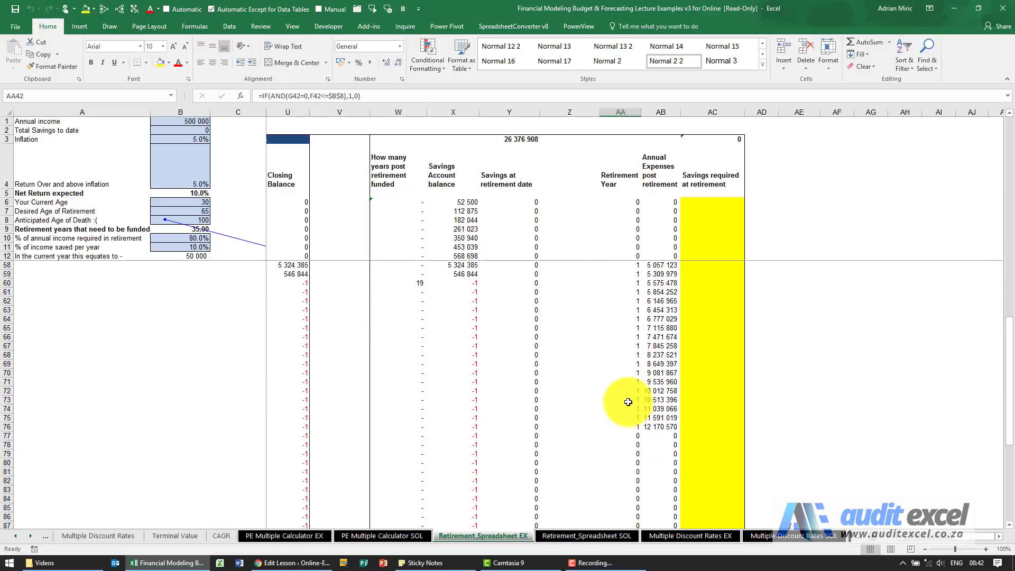
{"action": "scroll", "coordinate": [631, 377], "scroll_direction": "up", "scroll_amount": 7}
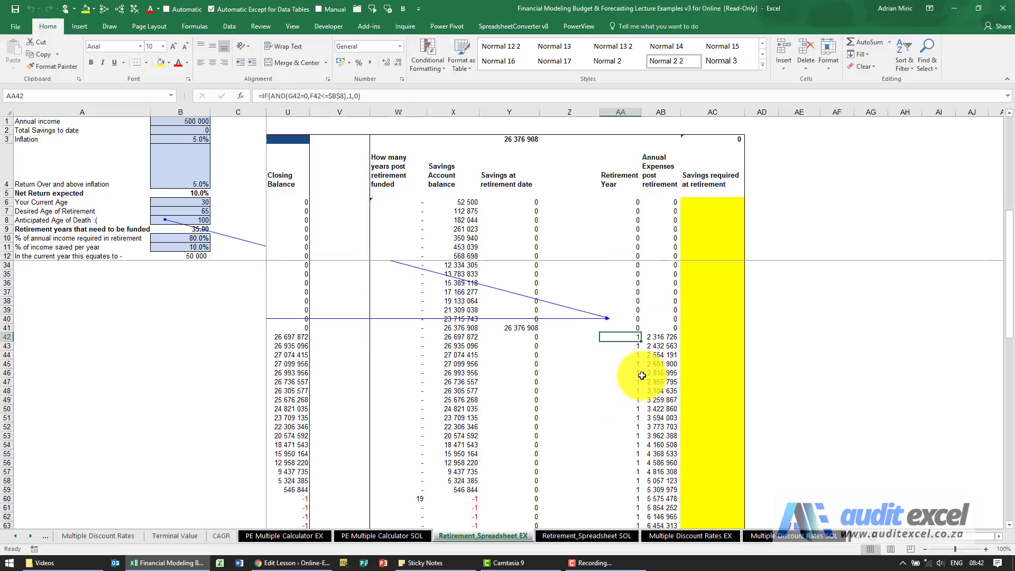
Step: Trace the AB42 post-retirement expenses formula back to its source cells in columns AA and T, and clear the tracer arrows
{"action": "left_click", "coordinate": [660, 337]}
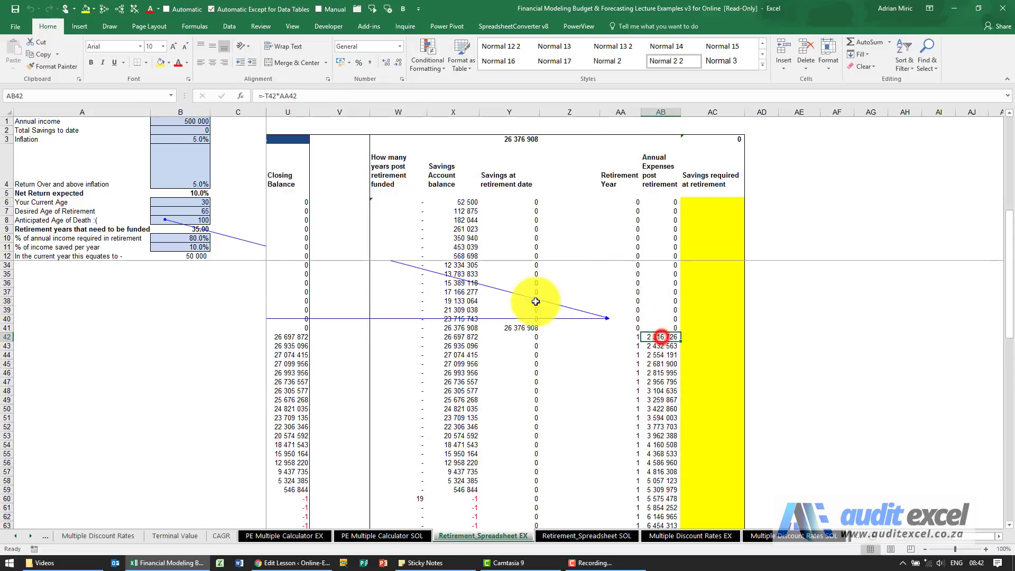
{"action": "left_click", "coordinate": [136, 15]}
{"action": "left_click", "coordinate": [119, 9]}
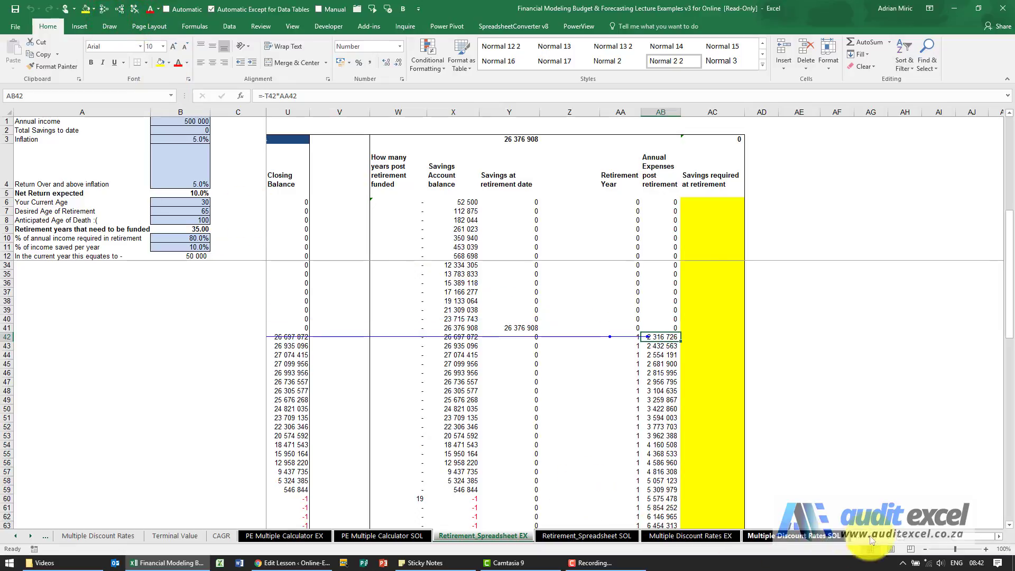
{"action": "scroll", "coordinate": [902, 538], "scroll_direction": "left", "scroll_amount": 3}
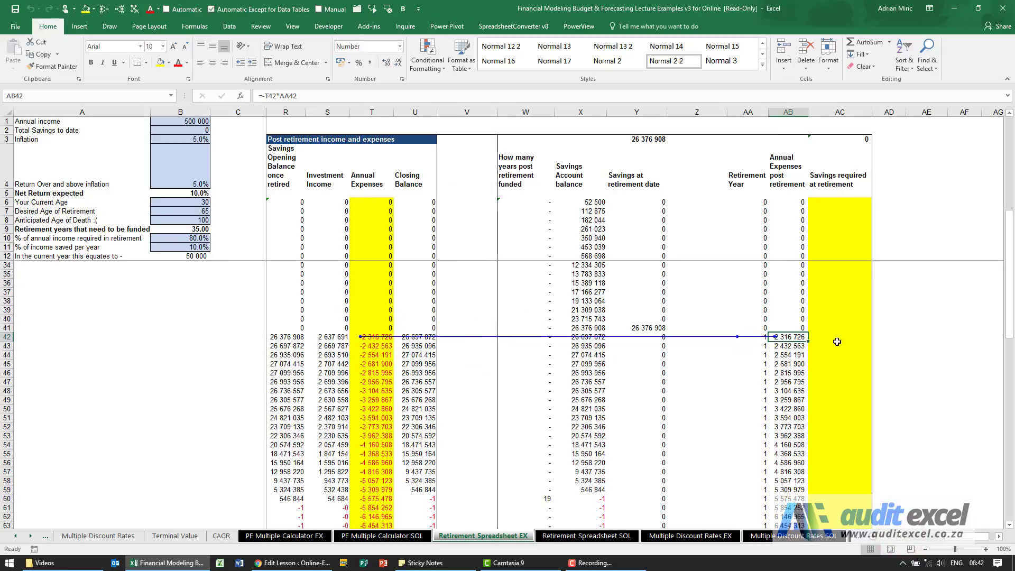
{"action": "left_click", "coordinate": [999, 536]}
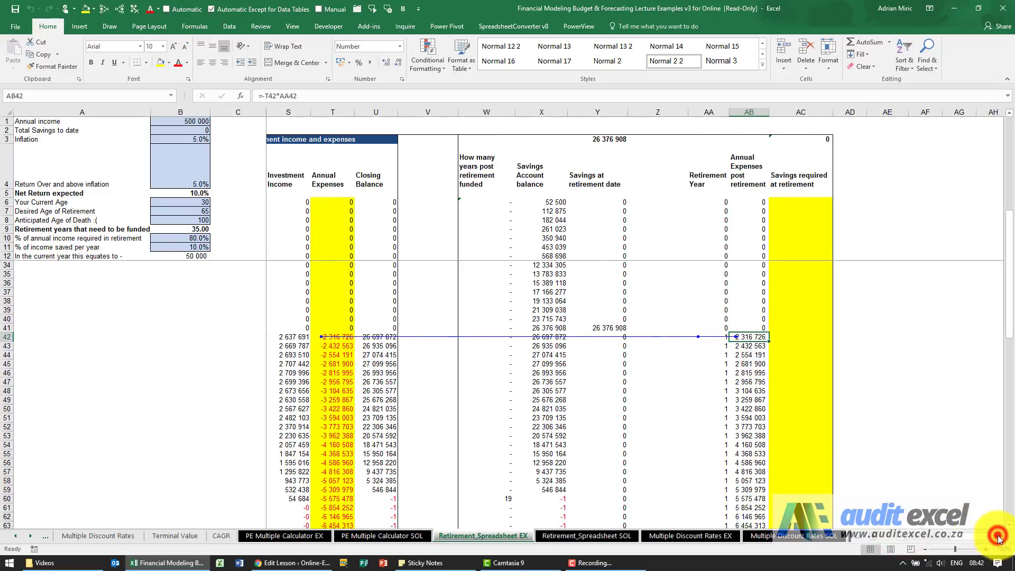
{"action": "left_click", "coordinate": [999, 537]}
{"action": "left_click", "coordinate": [998, 537]}
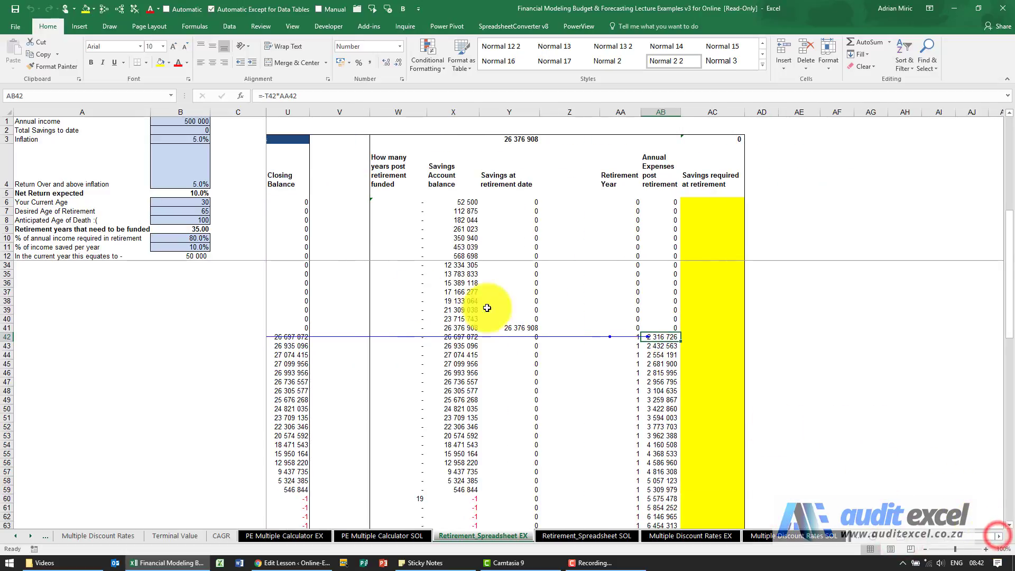
{"action": "left_click", "coordinate": [136, 14]}
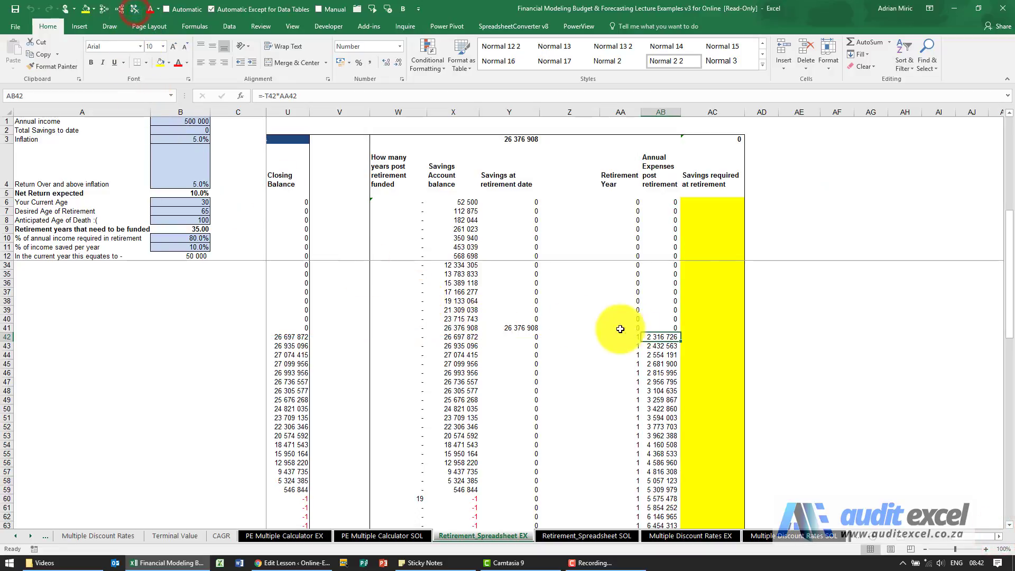
Step: Select AC42 and examine the post-retirement annual expenses in column AB from the first to the last retirement year
{"action": "left_click", "coordinate": [692, 337]}
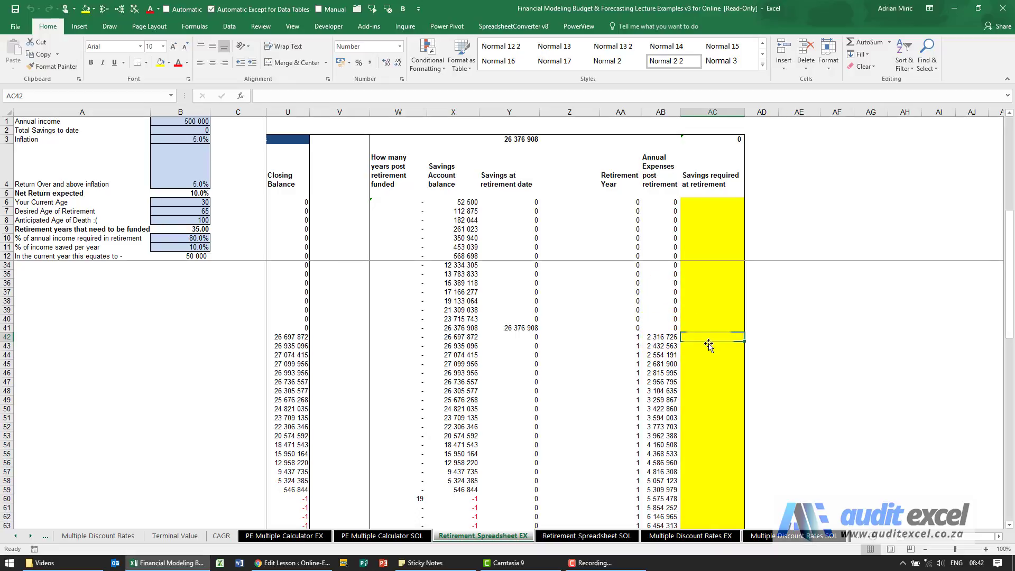
{"action": "scroll", "coordinate": [709, 343], "scroll_direction": "down", "scroll_amount": 4}
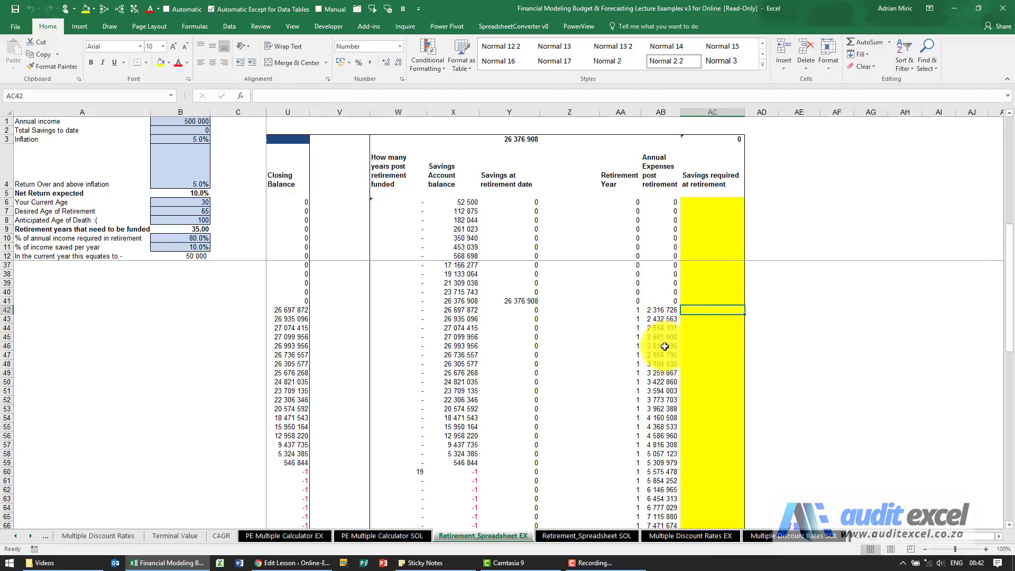
{"action": "scroll", "coordinate": [664, 375], "scroll_direction": "down", "scroll_amount": 1}
{"action": "scroll", "coordinate": [663, 386], "scroll_direction": "up", "scroll_amount": 4}
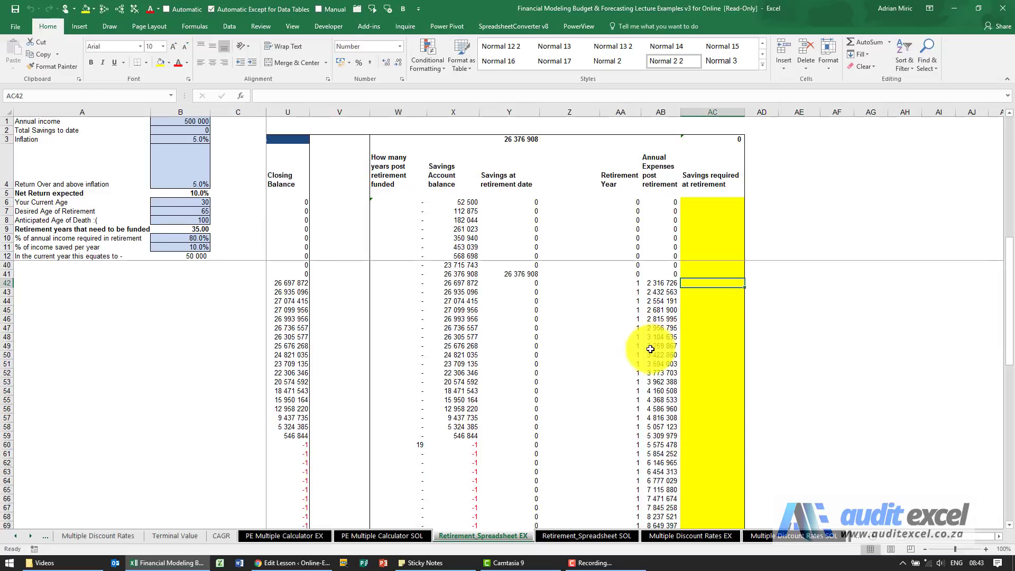
{"action": "scroll", "coordinate": [657, 437], "scroll_direction": "down", "scroll_amount": 5}
{"action": "scroll", "coordinate": [656, 436], "scroll_direction": "up", "scroll_amount": 5}
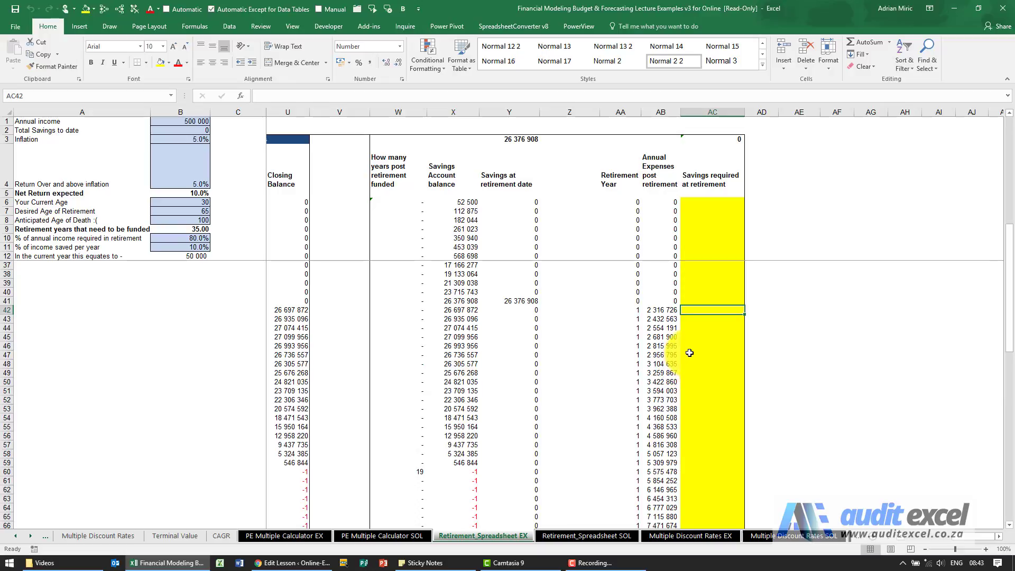
{"action": "scroll", "coordinate": [681, 370], "scroll_direction": "down", "scroll_amount": 5}
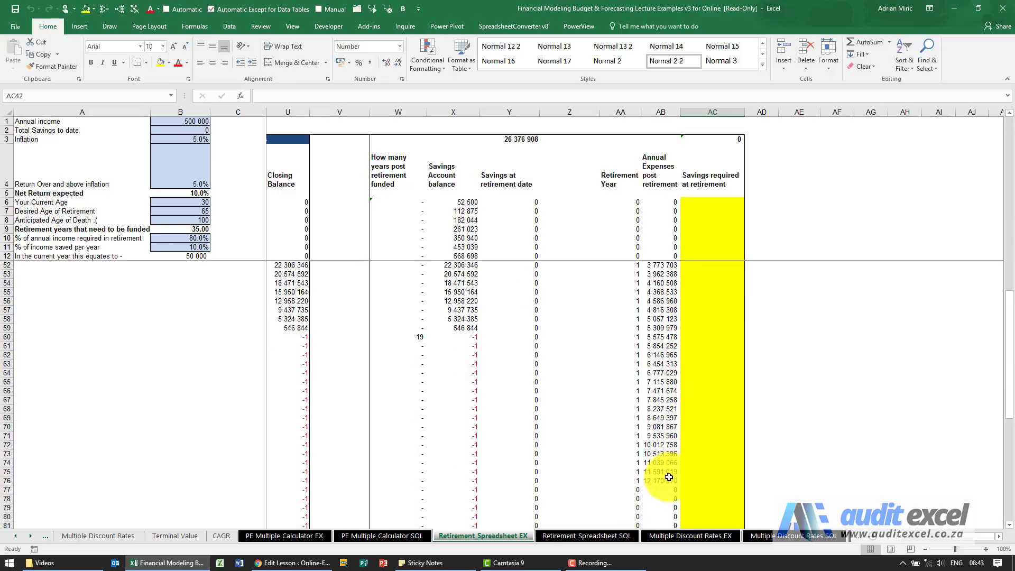
{"action": "scroll", "coordinate": [687, 422], "scroll_direction": "up", "scroll_amount": 6}
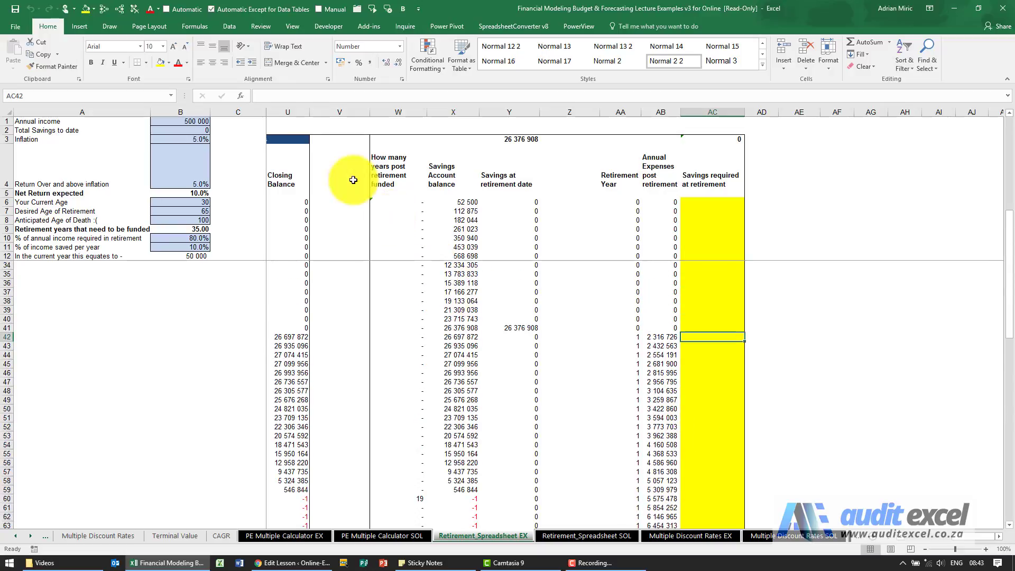
Step: Insert an NPV function in AC42 with the net return cell $B$5 as its absolute rate
{"action": "left_click", "coordinate": [240, 96]}
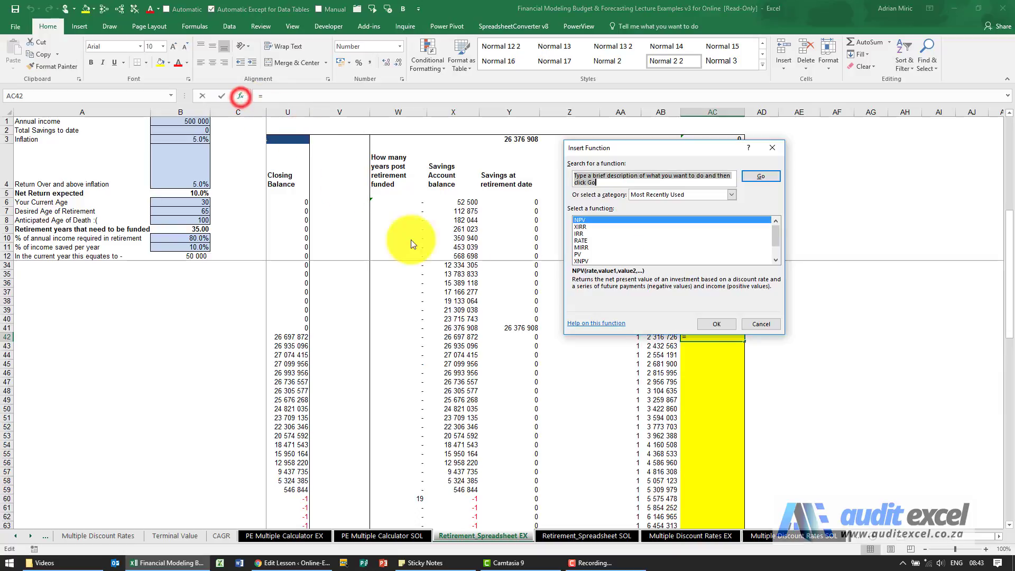
{"action": "left_click", "coordinate": [601, 241]}
{"action": "key", "text": "n"}
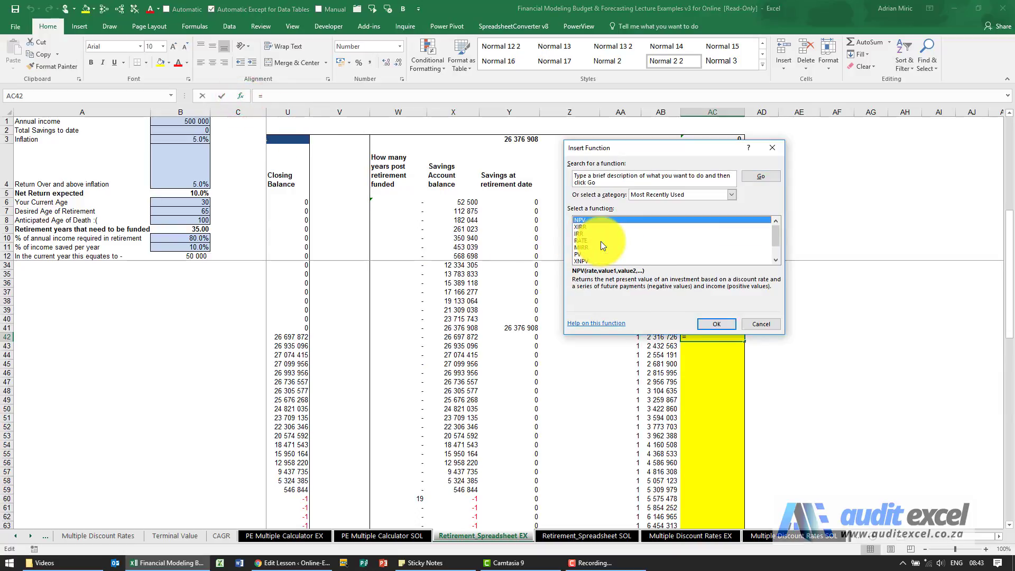
{"action": "key", "text": "Return"}
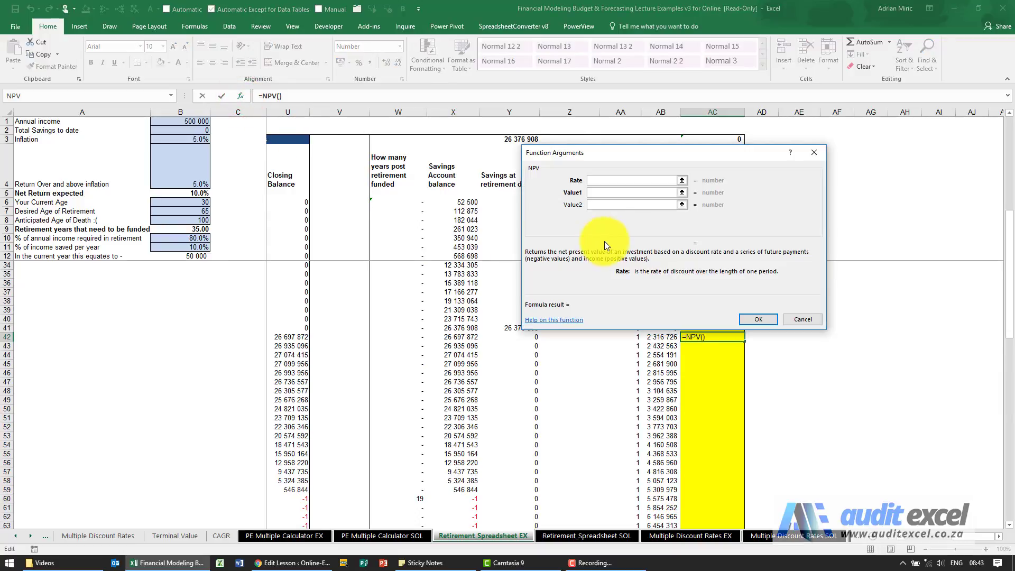
{"action": "left_click", "coordinate": [607, 180]}
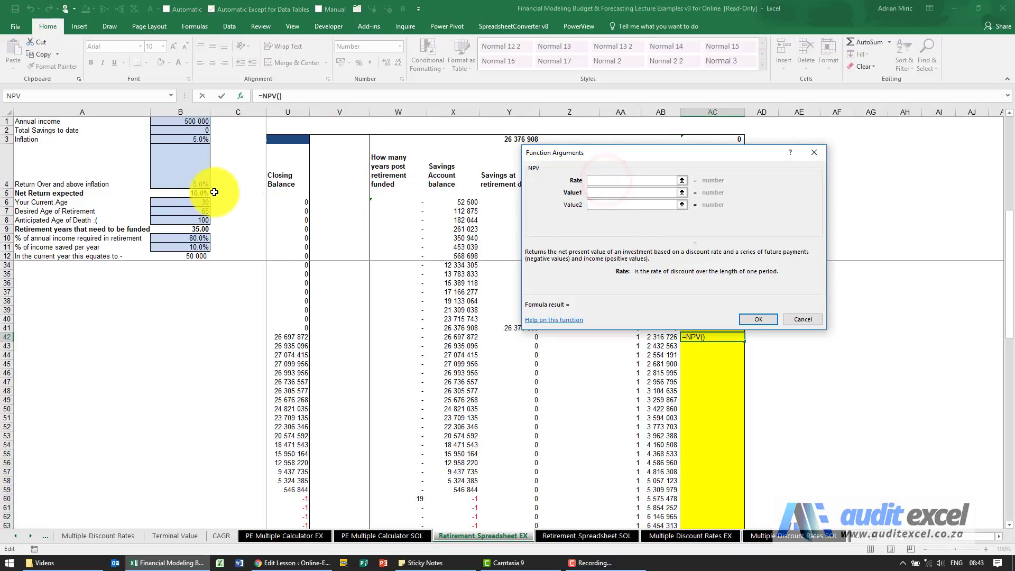
{"action": "left_click", "coordinate": [194, 193]}
{"action": "key", "text": "F4"}
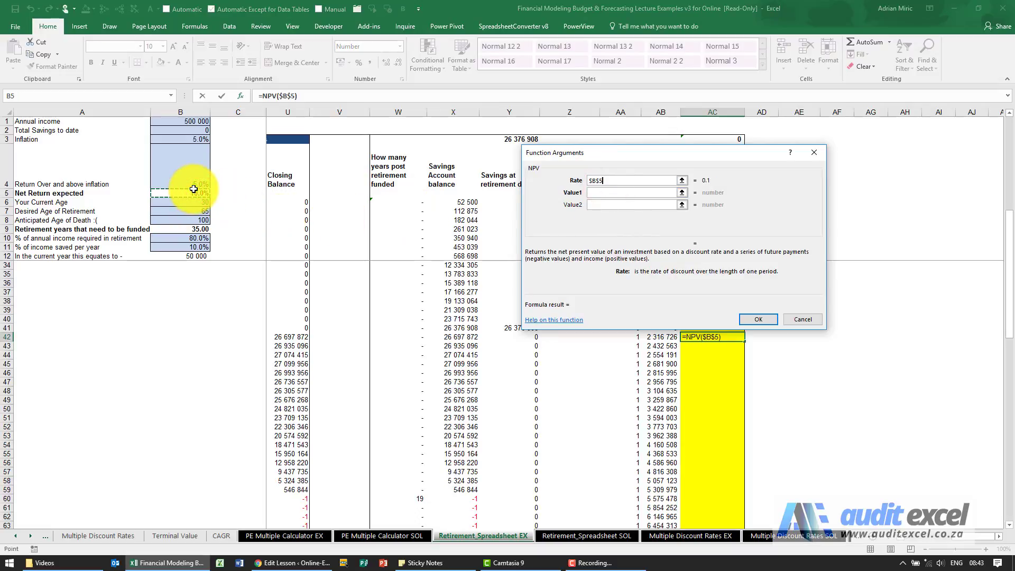
Step: Set the NPV's first value range to AB42:$AB$103, anchoring only its end cell, and complete the AC42 formula
{"action": "left_click", "coordinate": [613, 192]}
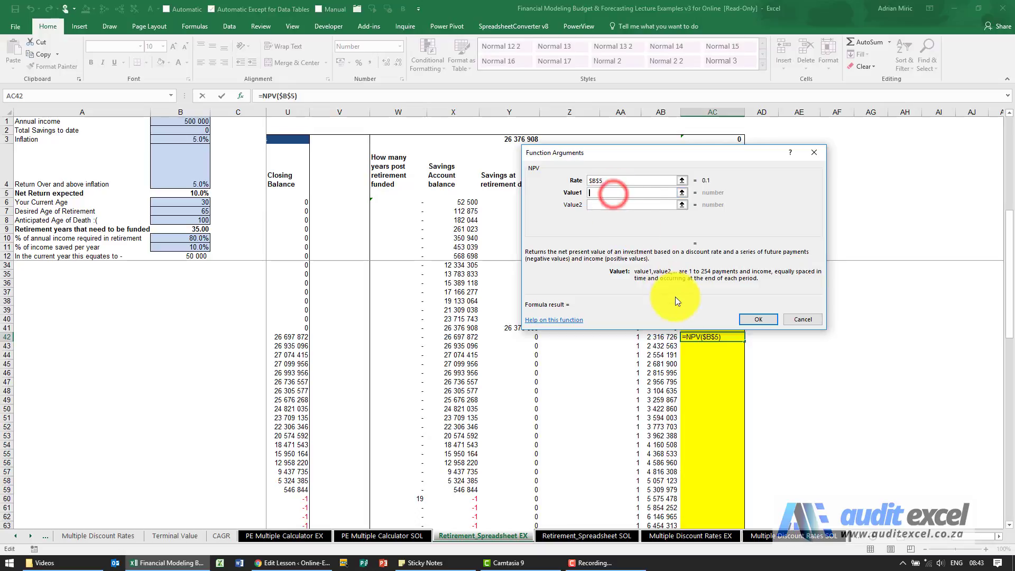
{"action": "left_click_drag", "start_coordinate": [680, 152], "coordinate": [680, 119]}
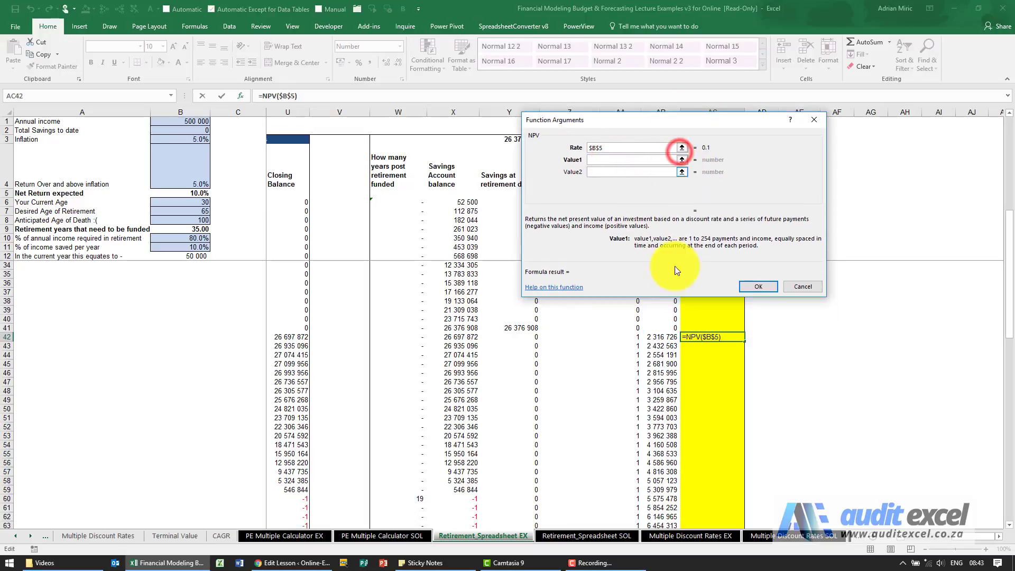
{"action": "left_click", "coordinate": [666, 336]}
{"action": "key", "text": "ctrl+shift+Down"}
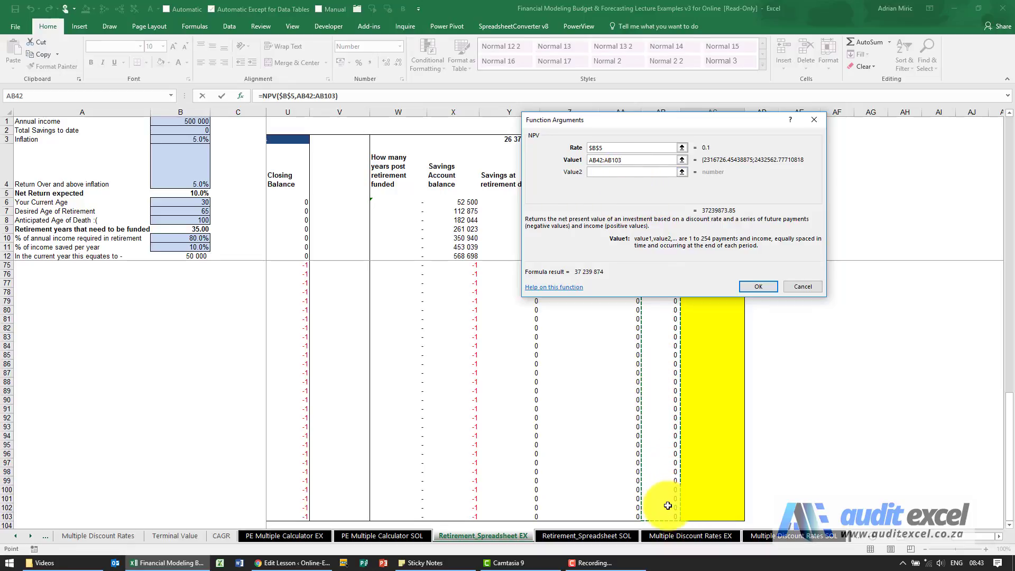
{"action": "left_click", "coordinate": [622, 166]}
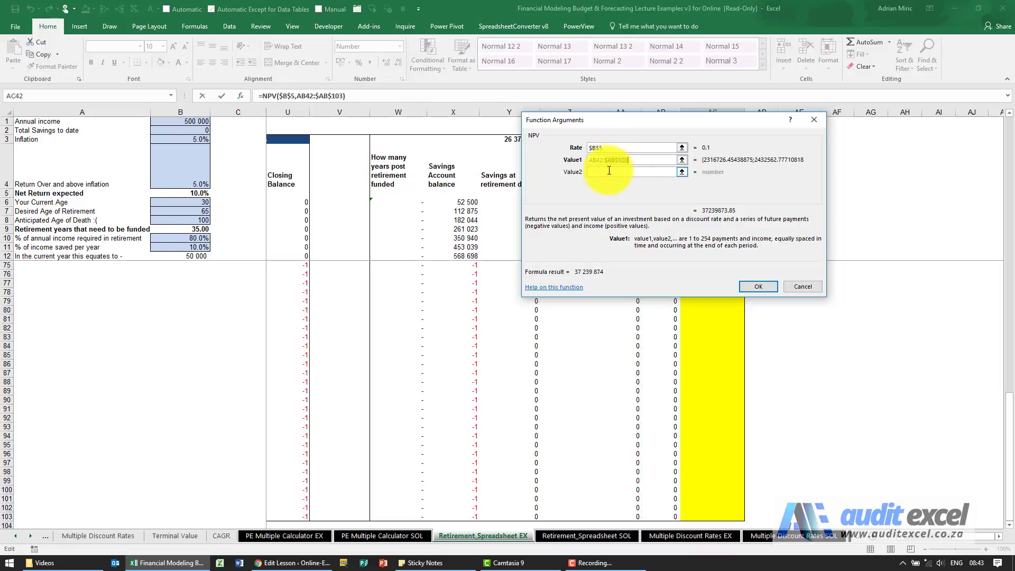
{"action": "double_click", "coordinate": [612, 161]}
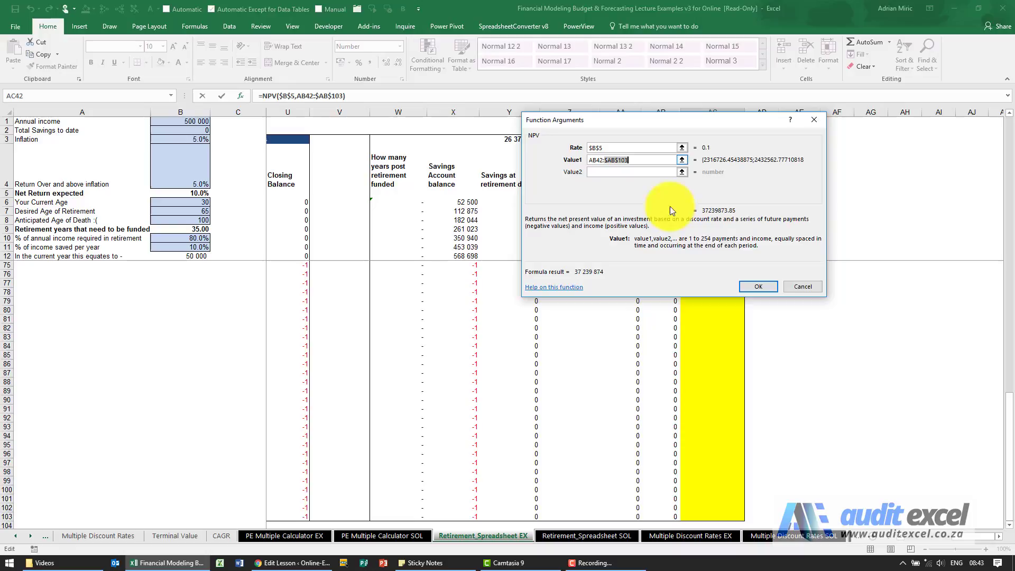
{"action": "left_click", "coordinate": [761, 288]}
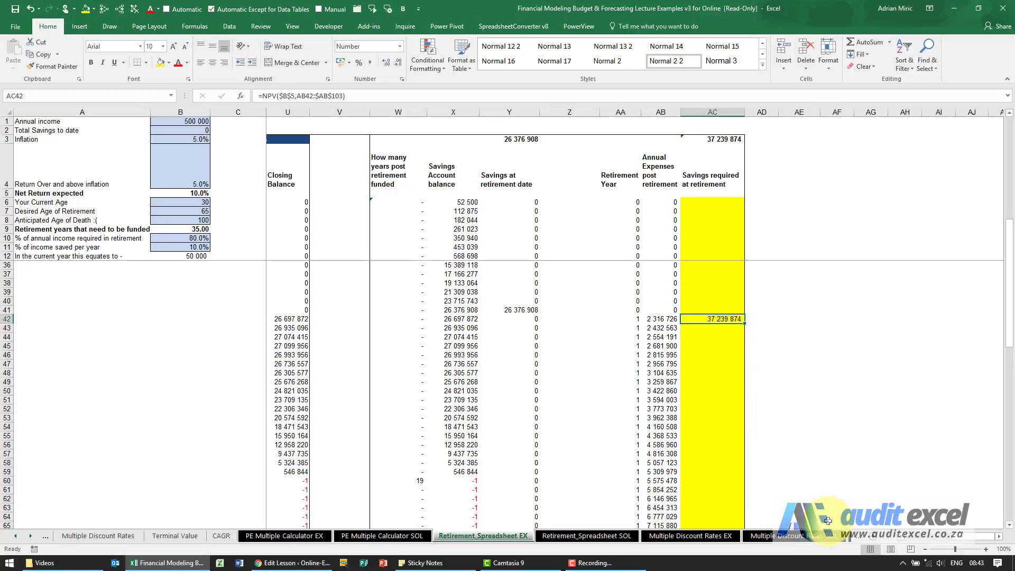
Step: Copy the NPV formula from AC42 up one row into AC41
{"action": "scroll", "coordinate": [903, 539], "scroll_direction": "left", "scroll_amount": 5}
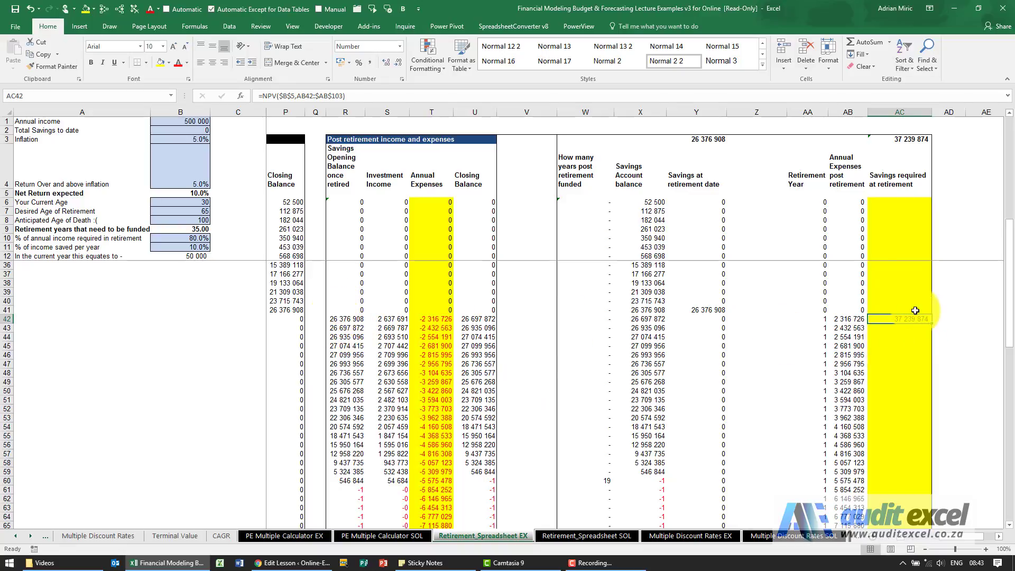
{"action": "left_click", "coordinate": [998, 535]}
{"action": "left_click", "coordinate": [998, 536]}
{"action": "left_click", "coordinate": [998, 535]}
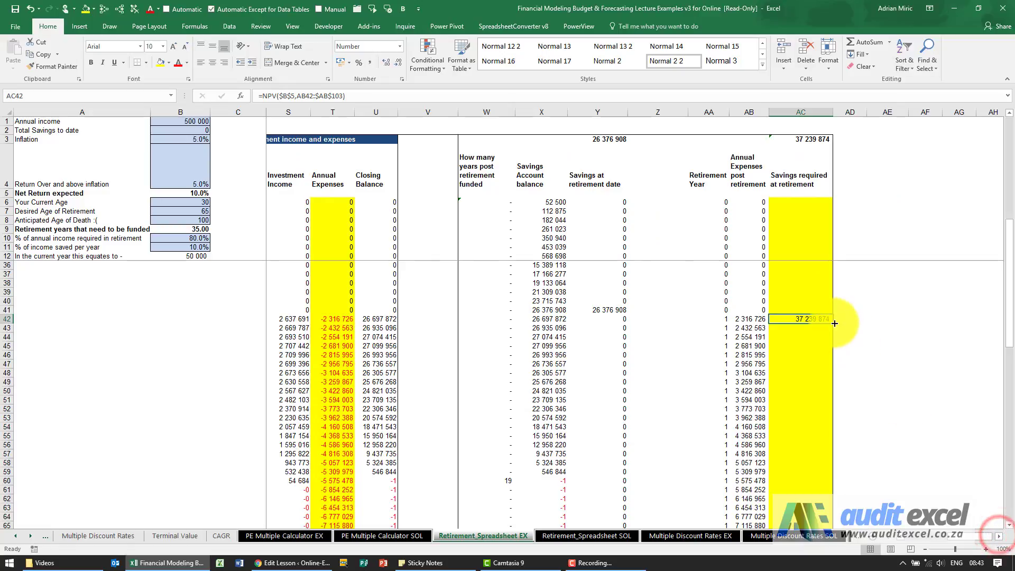
{"action": "left_click_drag", "start_coordinate": [828, 312], "coordinate": [808, 306]}
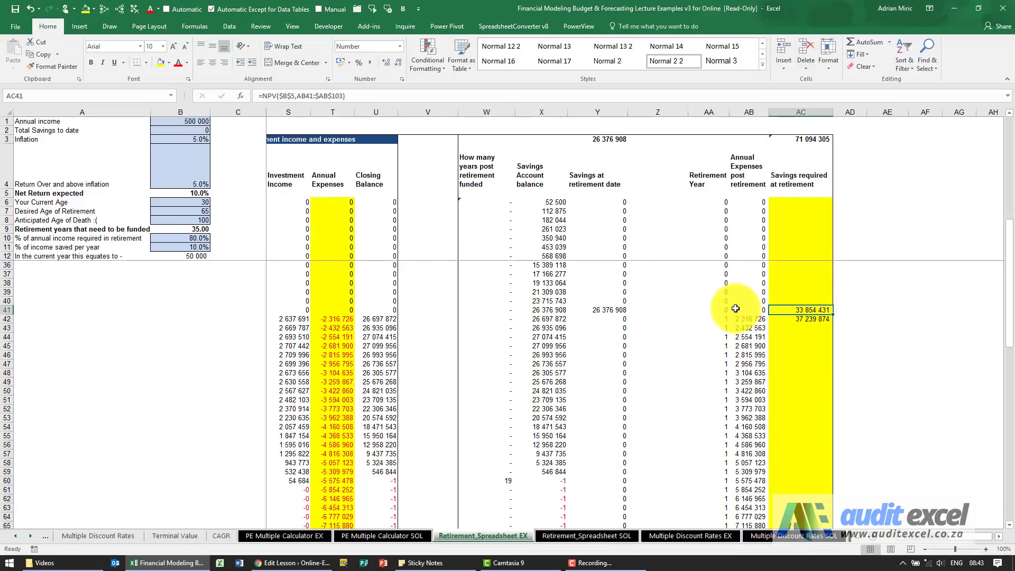
Step: Start wrapping the AC42 NPV formula in an IF with the condition AND(AA41=0,AA42=1)
{"action": "left_click", "coordinate": [805, 317]}
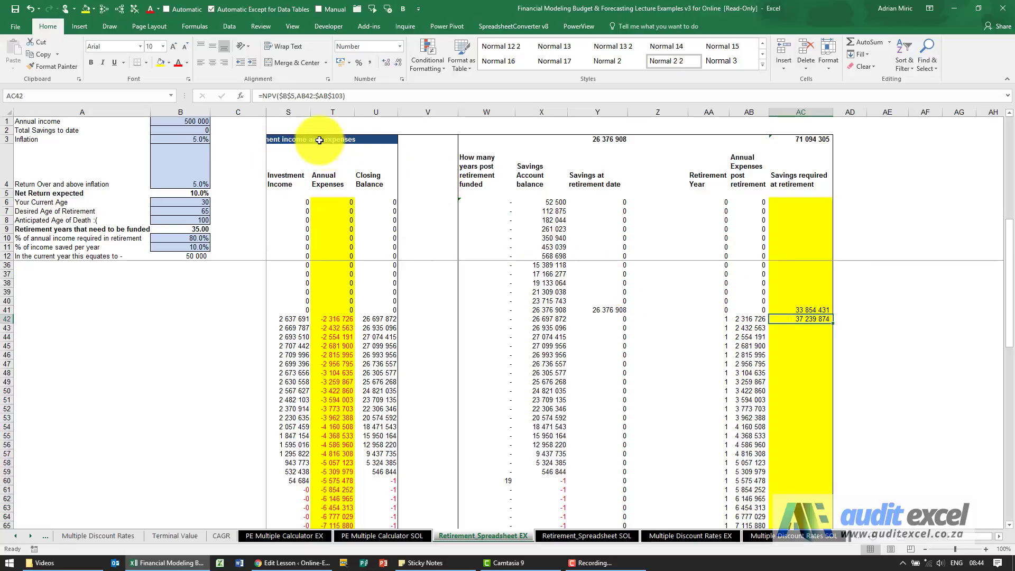
{"action": "left_click", "coordinate": [263, 97]}
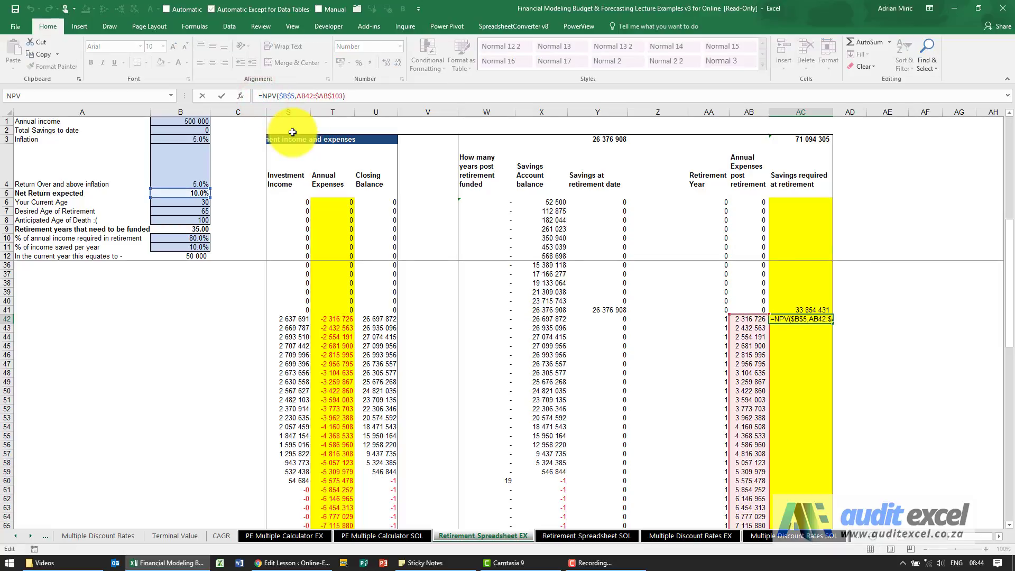
{"action": "type", "text": "if("}
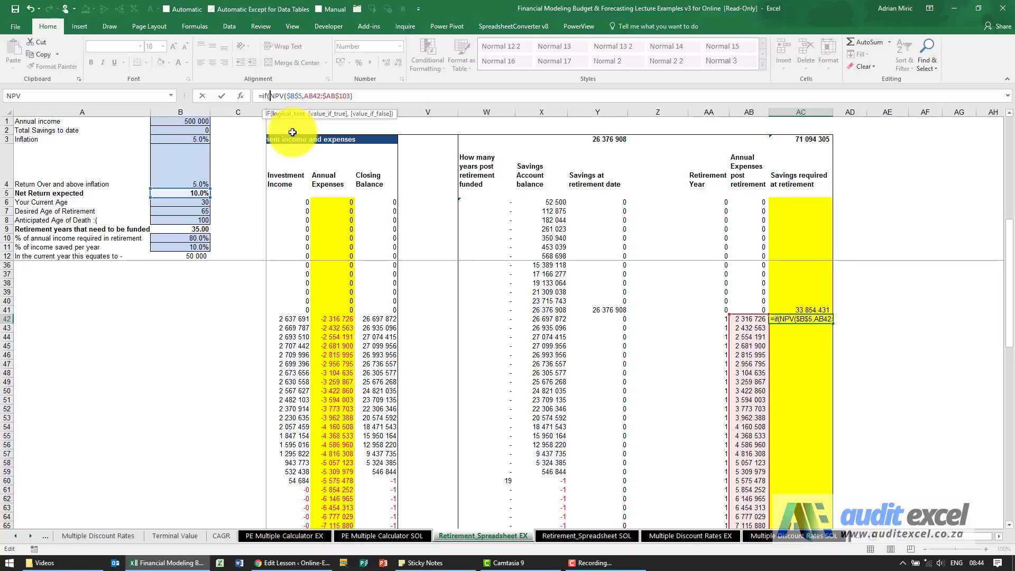
{"action": "type", "text": "and"}
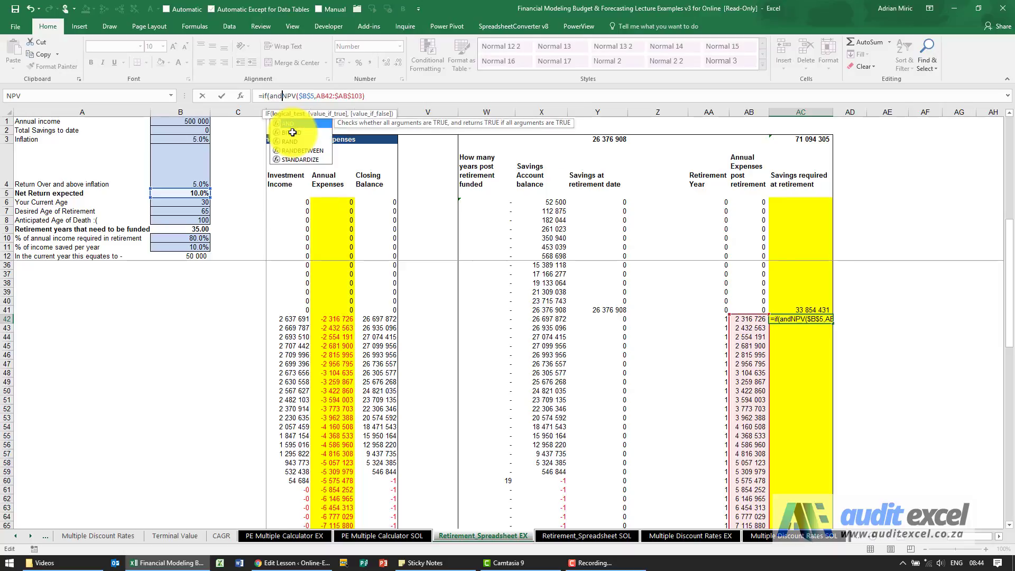
{"action": "type", "text": "("}
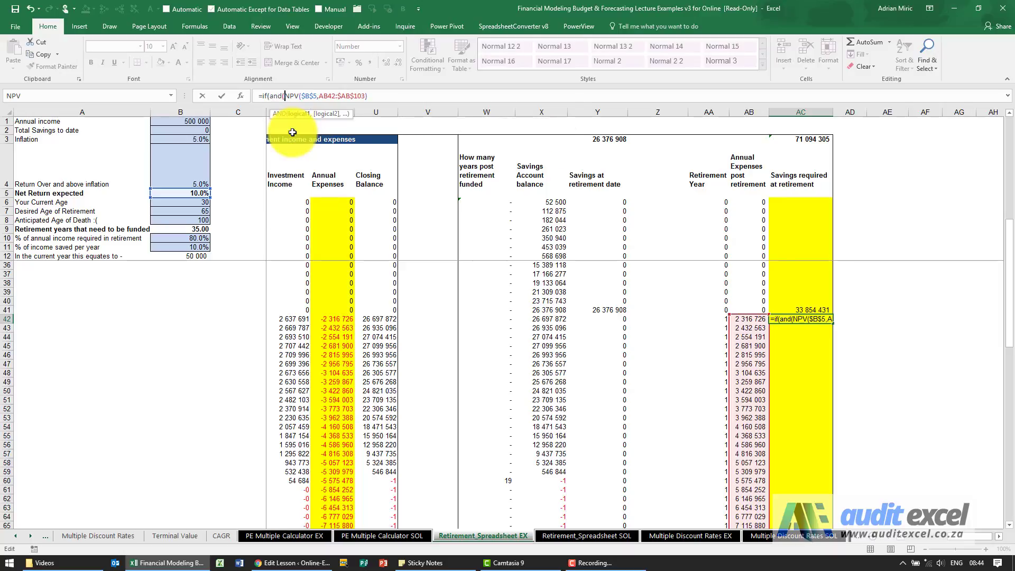
{"action": "left_click", "coordinate": [709, 308]}
{"action": "type", "text": "=0"}
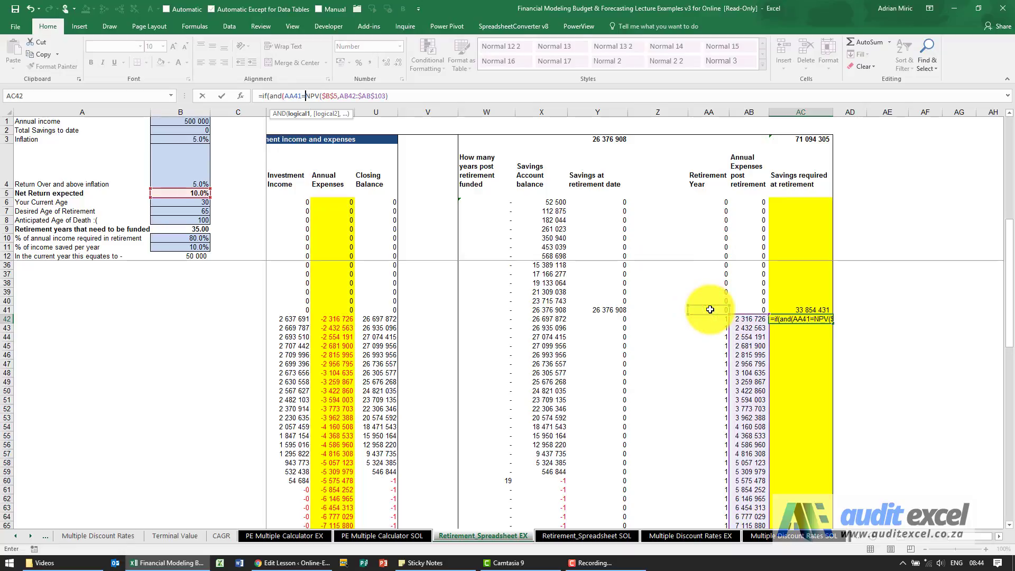
{"action": "type", "text": ","}
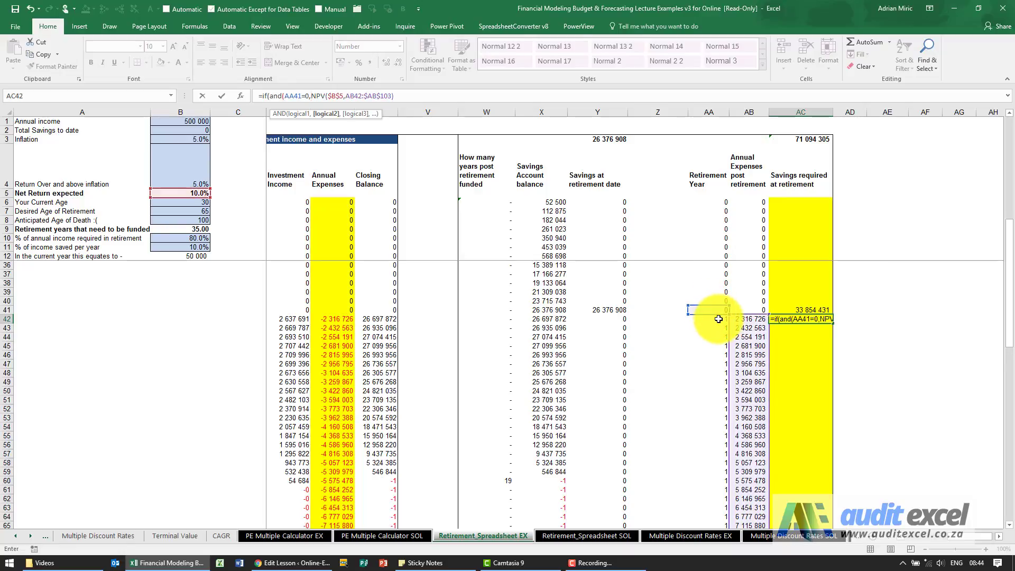
{"action": "left_click", "coordinate": [718, 319]}
{"action": "type", "text": "=1"}
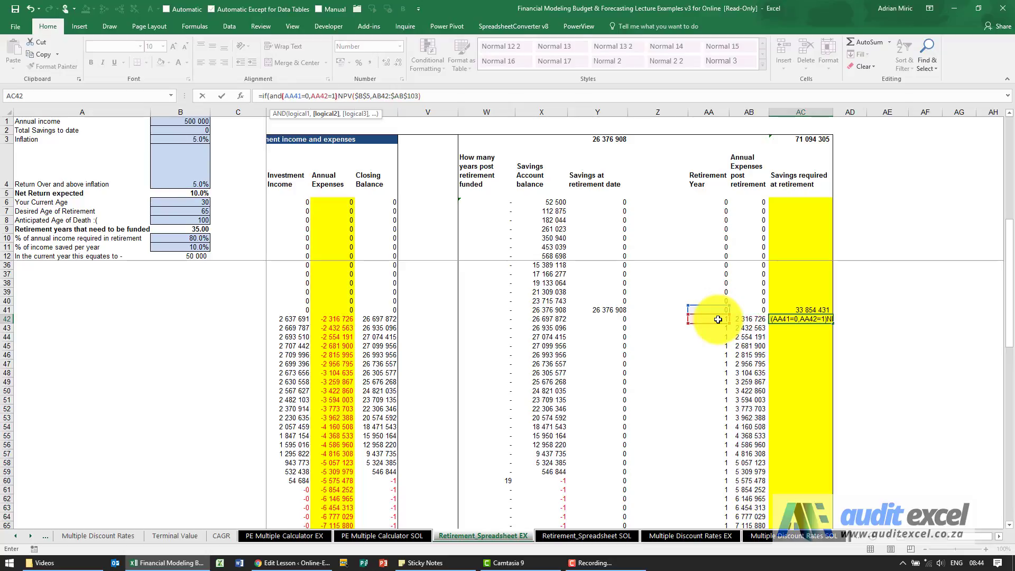
{"action": "type", "text": ")"}
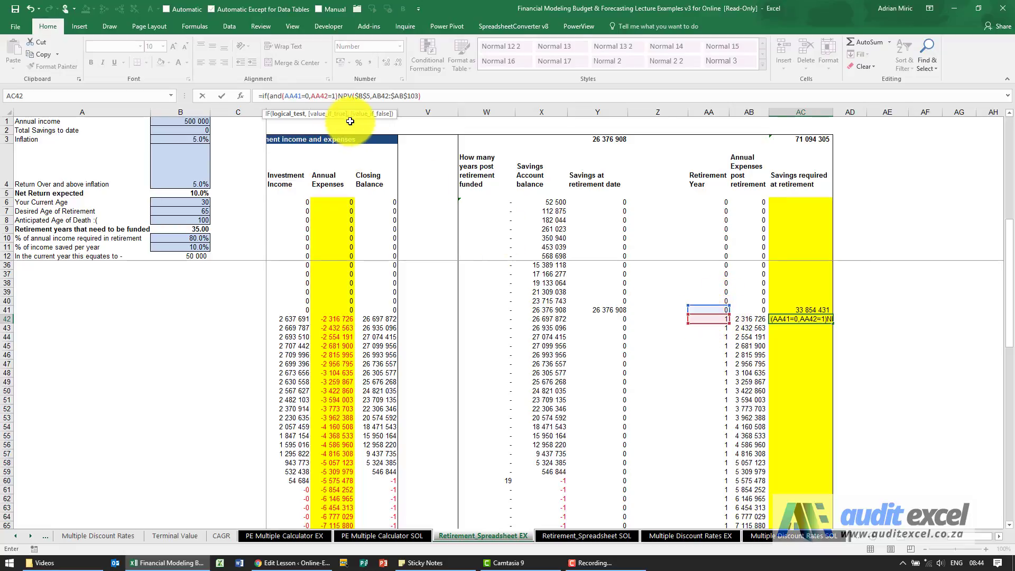
Step: Complete the AC42 IF formula with the NPV as the true result and 0 as the false result
{"action": "type", "text": ","}
{"action": "left_click", "coordinate": [433, 97]}
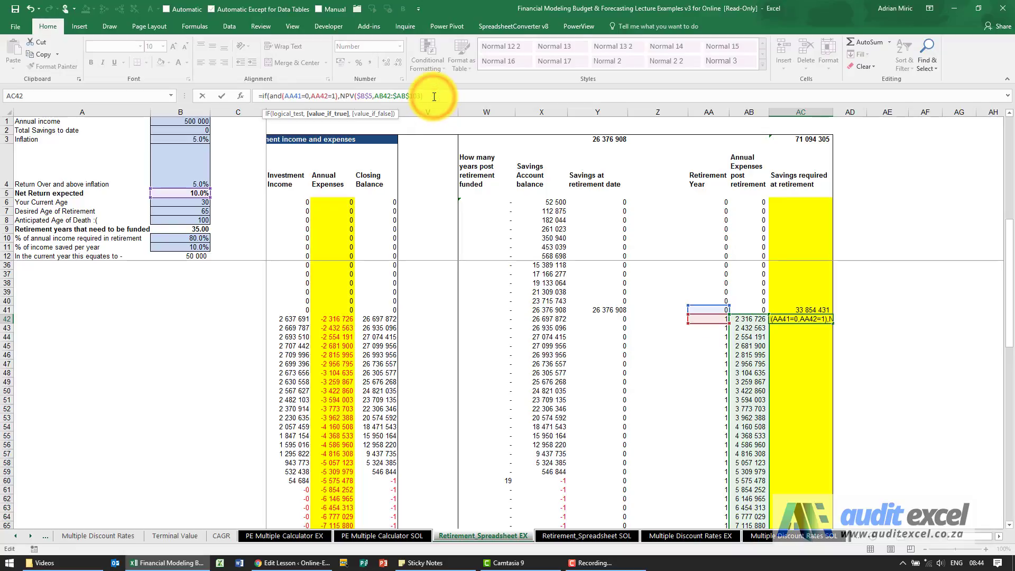
{"action": "type", "text": ",0"}
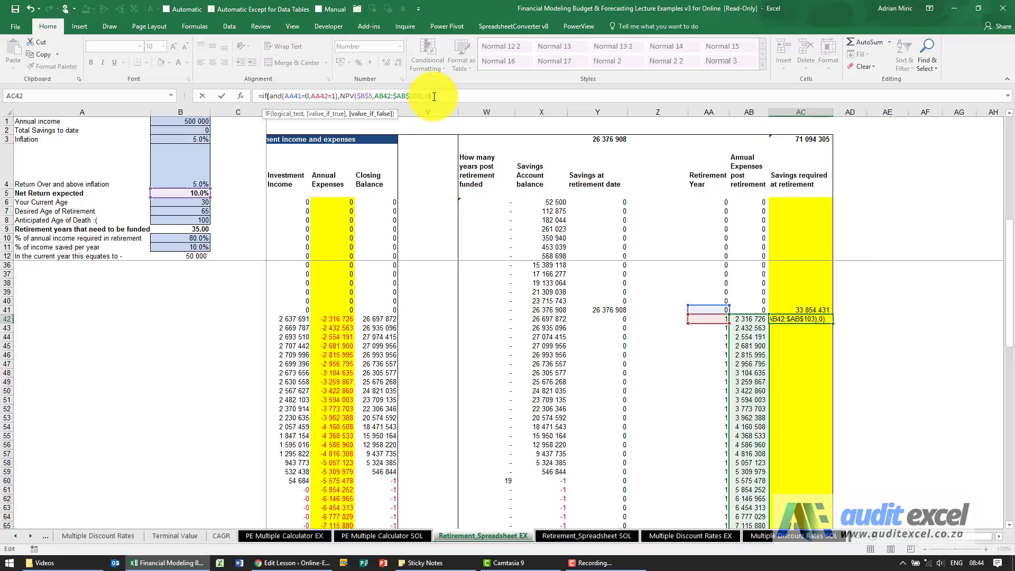
{"action": "key", "text": "Return"}
Step: Copy the AC42 formula into the adjacent cells AC41 and AC43
{"action": "key", "text": "Up"}
{"action": "key", "text": "ctrl+c"}
{"action": "key", "text": "Up"}
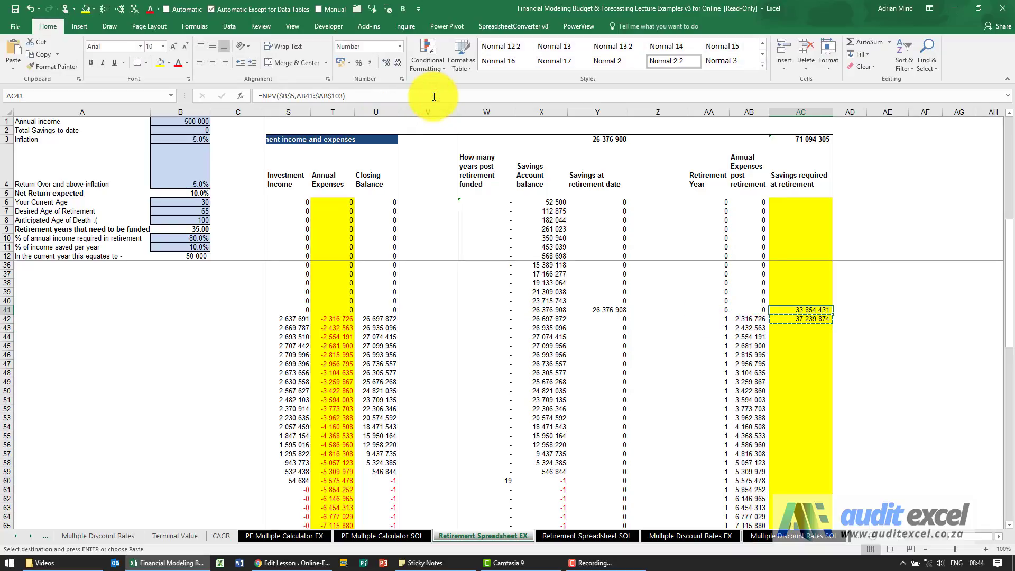
{"action": "key", "text": "ctrl+v"}
{"action": "key", "text": "Down"}
{"action": "key", "text": "ctrl+v"}
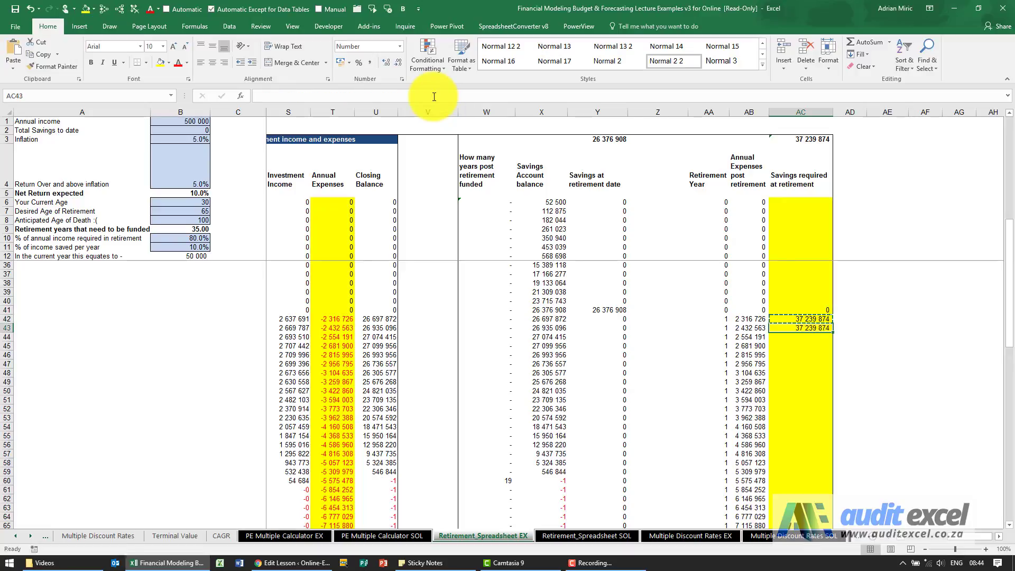
Step: Paste the copied AC42 formula over the whole savings required column, AC6 to AC103
{"action": "key", "text": "Up"}
{"action": "key", "text": "Up"}
{"action": "key", "text": "Left"}
{"action": "key", "text": "ctrl+Down"}
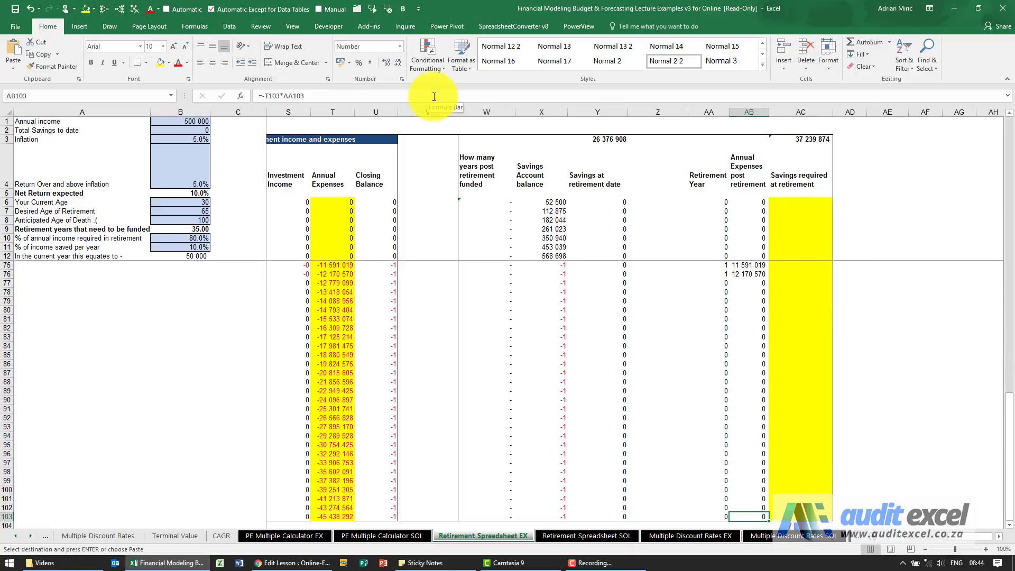
{"action": "key", "text": "Right"}
{"action": "key", "text": "ctrl+shift+Up"}
{"action": "key", "text": "ctrl+shift+Up"}
{"action": "key", "text": "ctrl+shift+Up"}
{"action": "key", "text": "shift+Down"}
{"action": "key", "text": "shift+Down"}
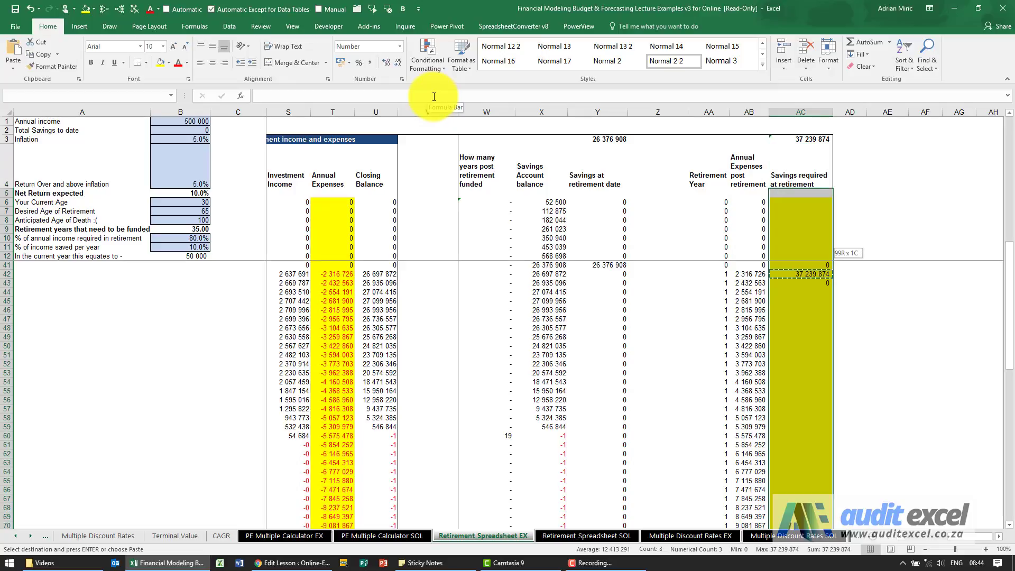
{"action": "key", "text": "ctrl+v"}
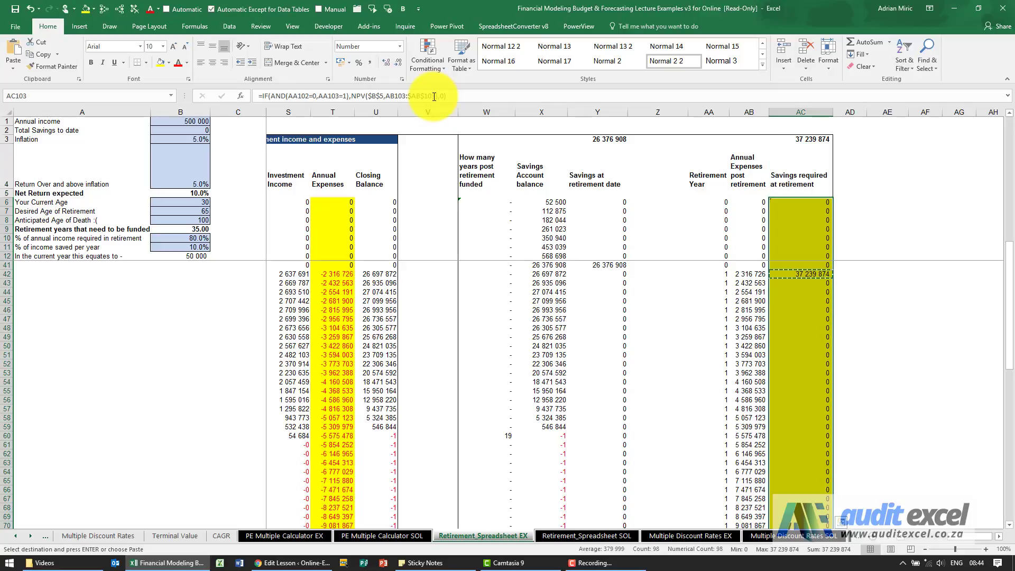
Step: Inspect the AC42 formula and trace the precedents of the savings required total in AC3
{"action": "scroll", "coordinate": [756, 269], "scroll_direction": "up", "scroll_amount": 3}
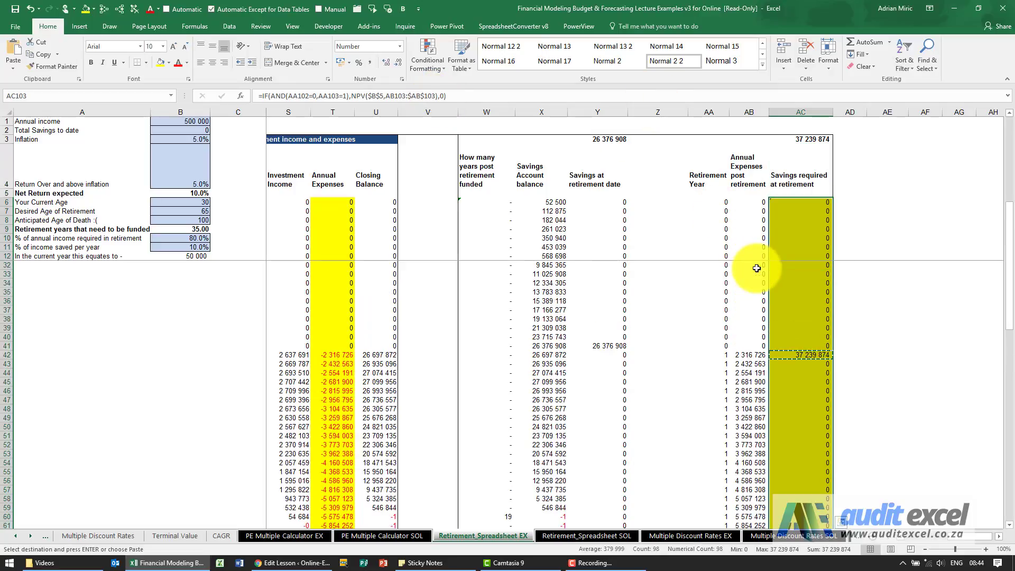
{"action": "left_click", "coordinate": [807, 354]}
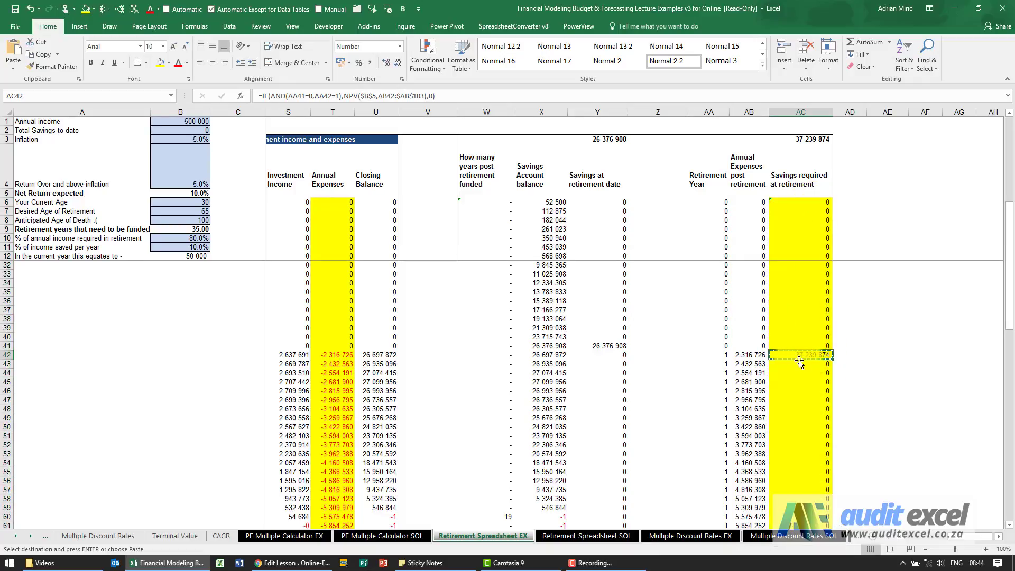
{"action": "left_click", "coordinate": [808, 140]}
{"action": "left_click", "coordinate": [100, 12]}
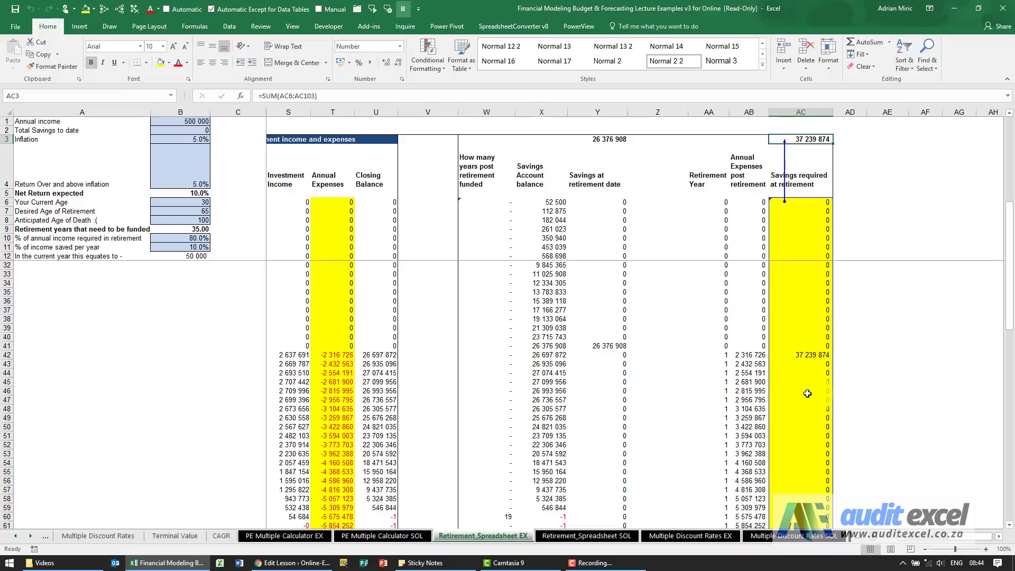
{"action": "left_click", "coordinate": [806, 353]}
Step: Trace the precedents of the Key Results in B17 and B18, clearing the AC3 arrow, and inspect the B19 percentage formula
{"action": "scroll", "coordinate": [824, 330], "scroll_direction": "up", "scroll_amount": 6}
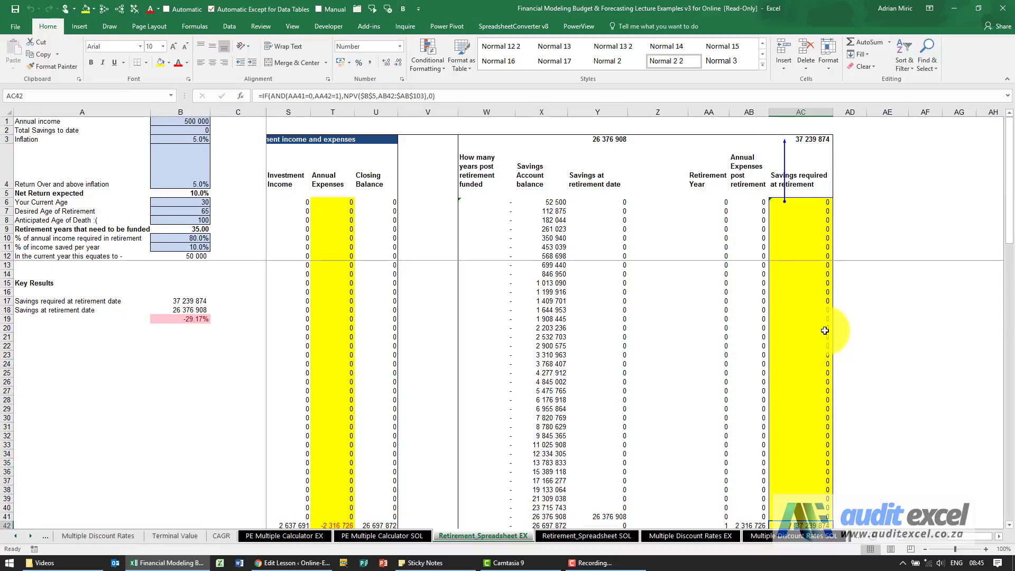
{"action": "left_click", "coordinate": [192, 300]}
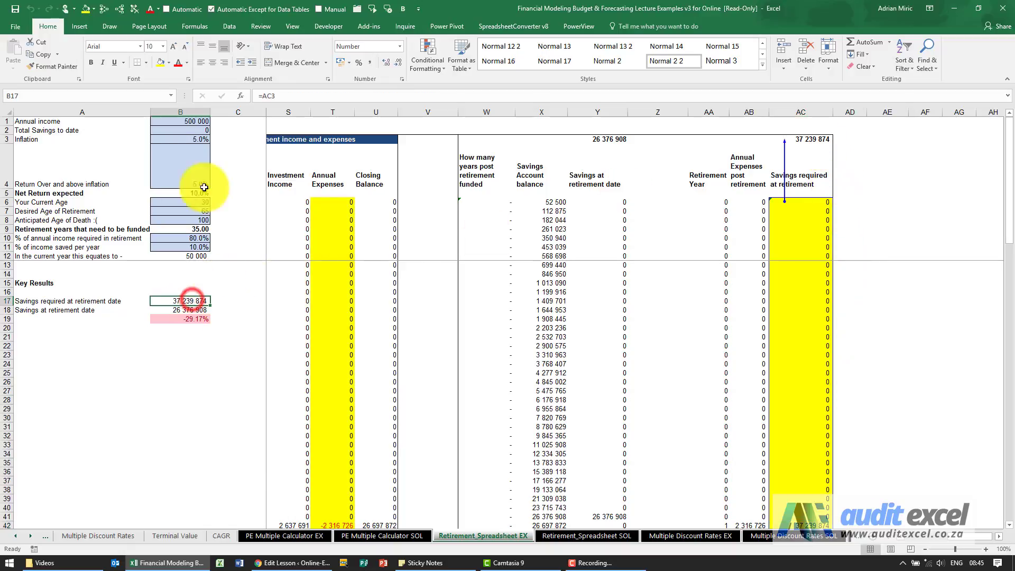
{"action": "left_click", "coordinate": [106, 12]}
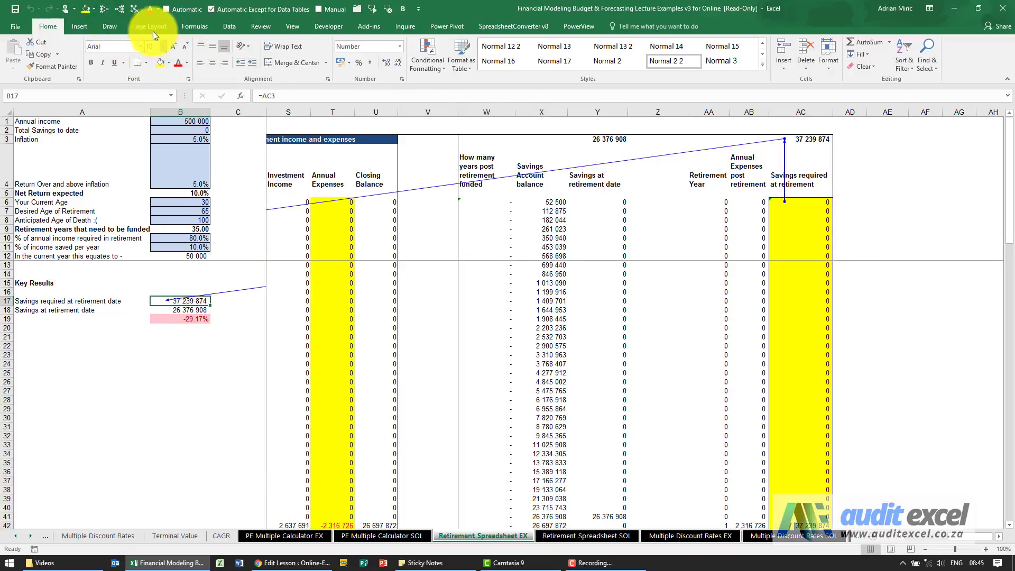
{"action": "left_click", "coordinate": [135, 14]}
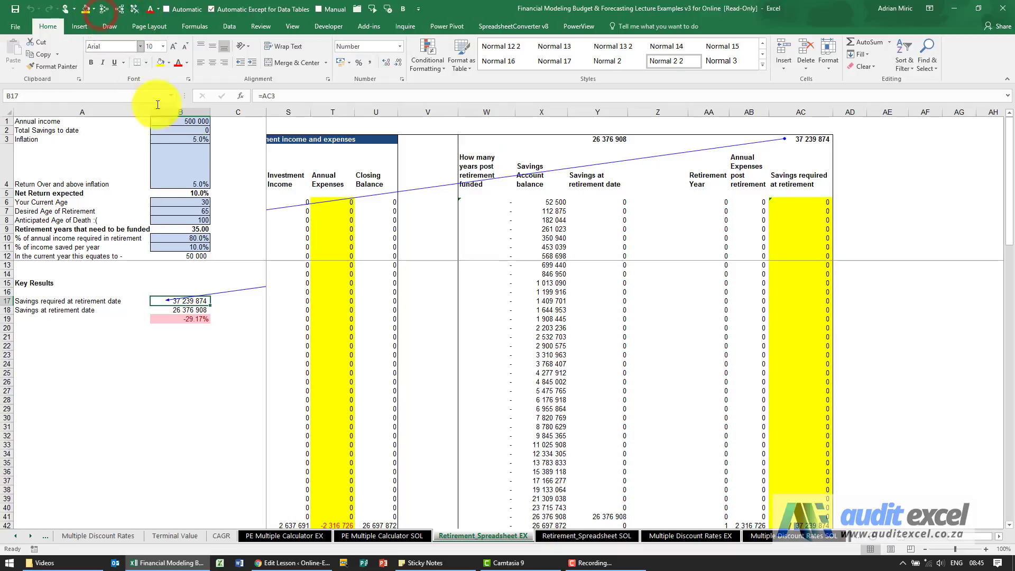
{"action": "left_click", "coordinate": [191, 310]}
{"action": "left_click", "coordinate": [106, 14]}
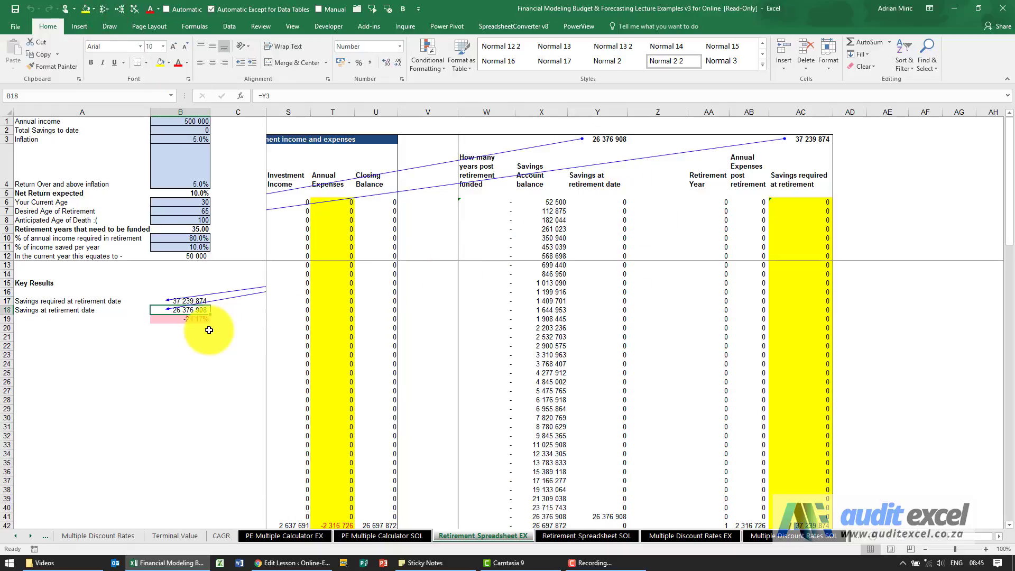
{"action": "left_click", "coordinate": [198, 318]}
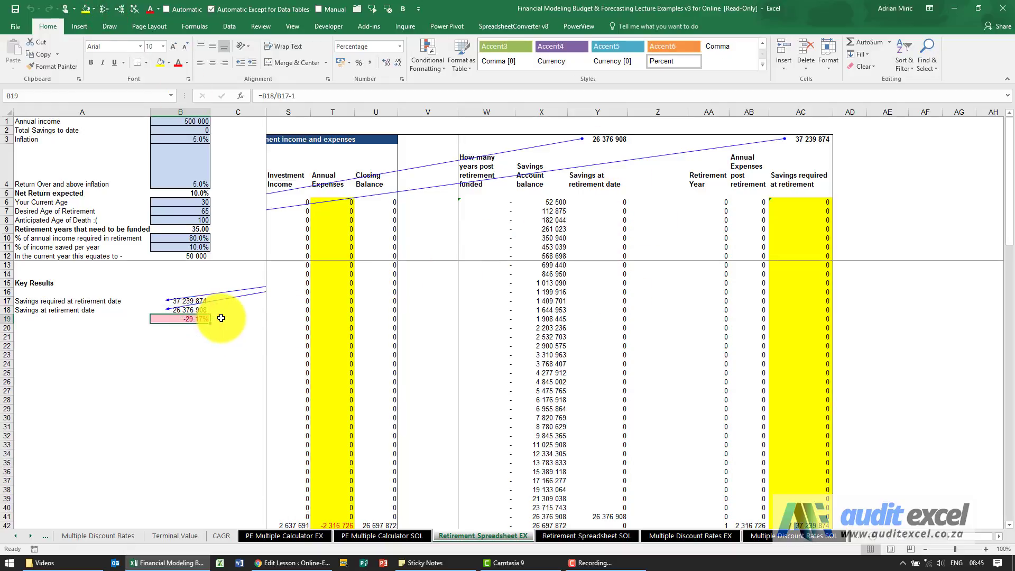